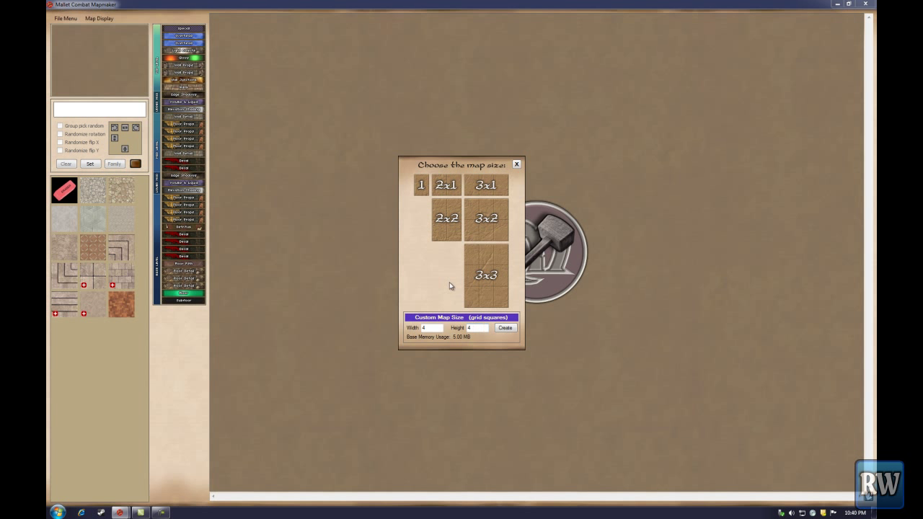
# Create a size 1 map and fill a room 5 squares wide and 6 high with grey stone medium offset square tiles
pyautogui.click(420, 191)
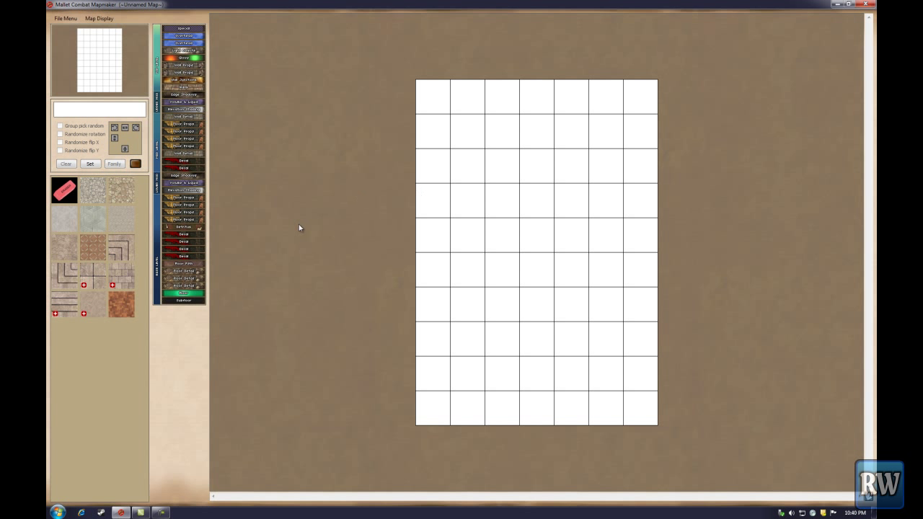
pyautogui.click(128, 277)
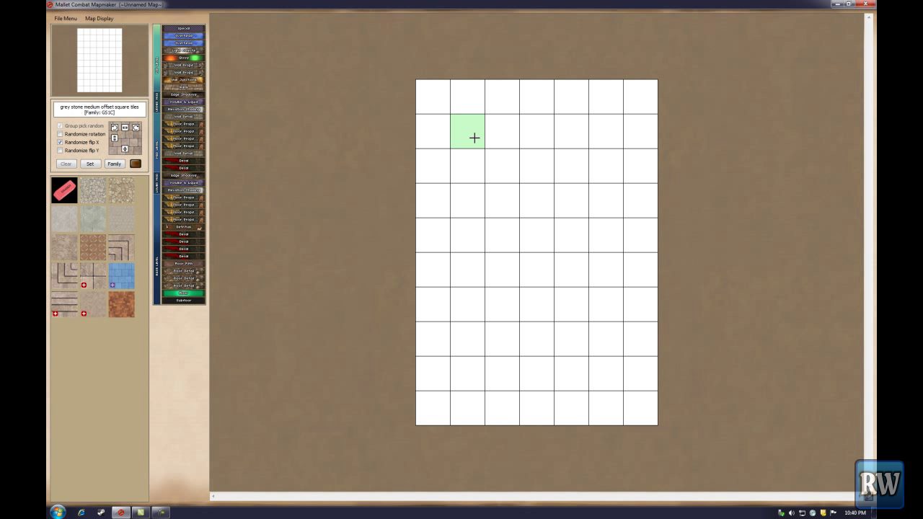
pyautogui.moveTo(474, 137); pyautogui.dragTo(604, 300)
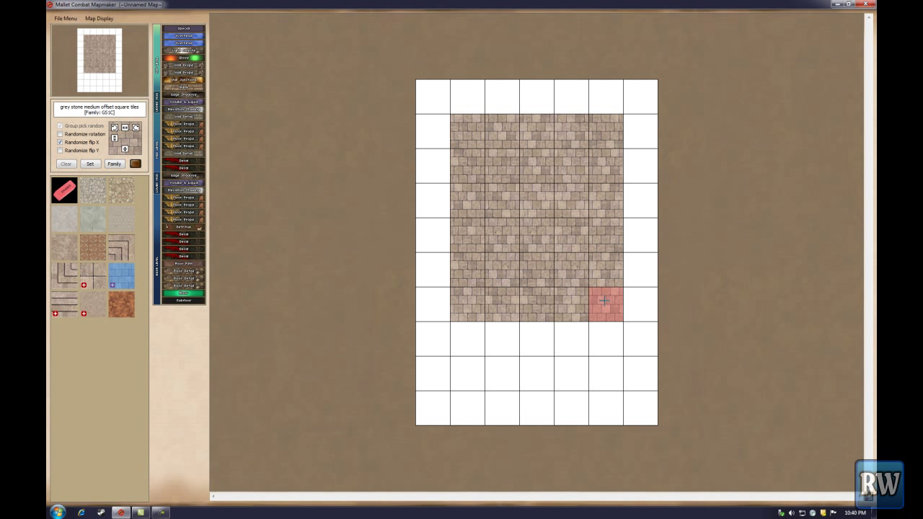
pyautogui.moveTo(569, 270); pyautogui.dragTo(502, 200)
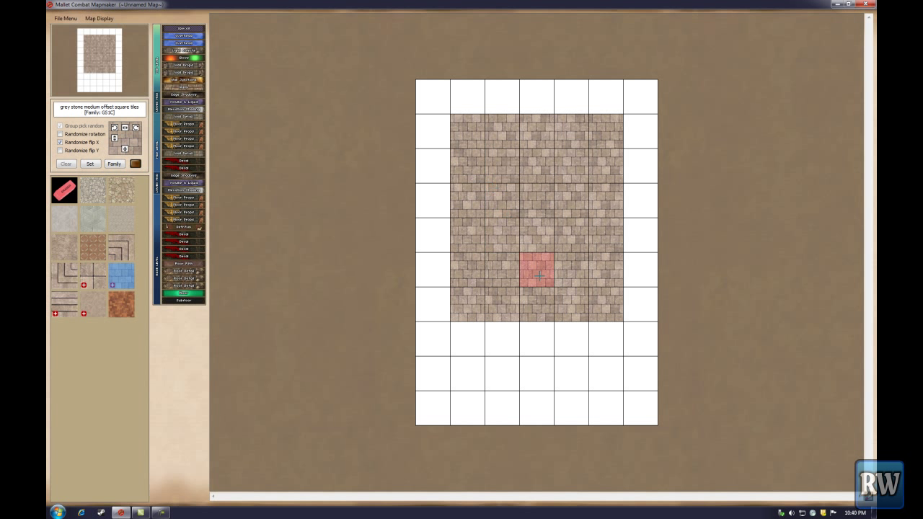
# Extend the floor with a one-square-wide corridor three squares down to the map's lower edge, and repaint the room's middle tiles
pyautogui.moveTo(536, 337); pyautogui.dragTo(537, 407)
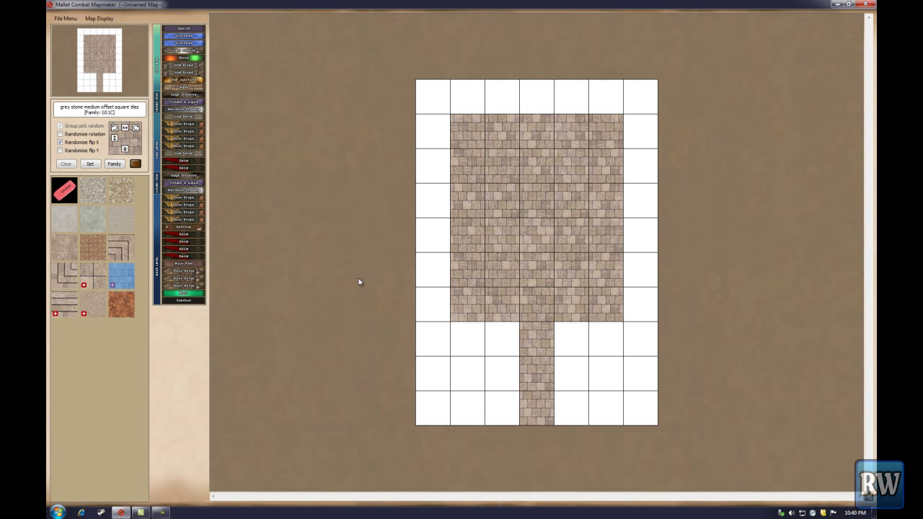
pyautogui.click(502, 235)
pyautogui.moveTo(497, 194); pyautogui.dragTo(559, 267)
pyautogui.moveTo(505, 173); pyautogui.dragTo(558, 247)
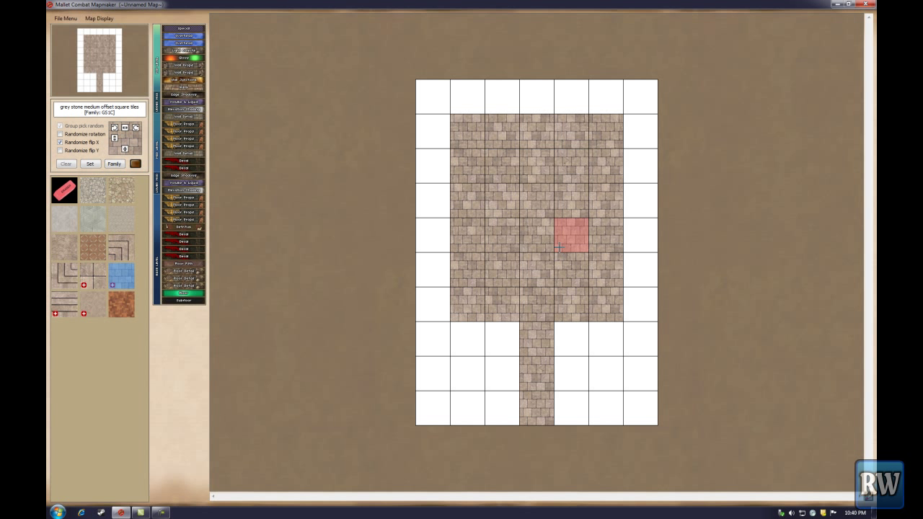
pyautogui.moveTo(502, 200); pyautogui.dragTo(542, 268)
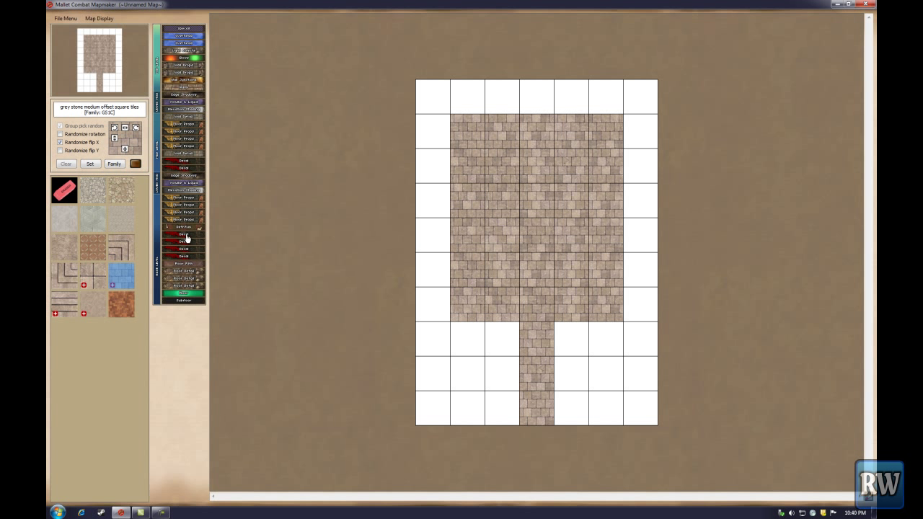
# Place grey stone outer wall corner pieces in the squares on both sides of the corridor entrance, turned to face it
pyautogui.click(186, 87)
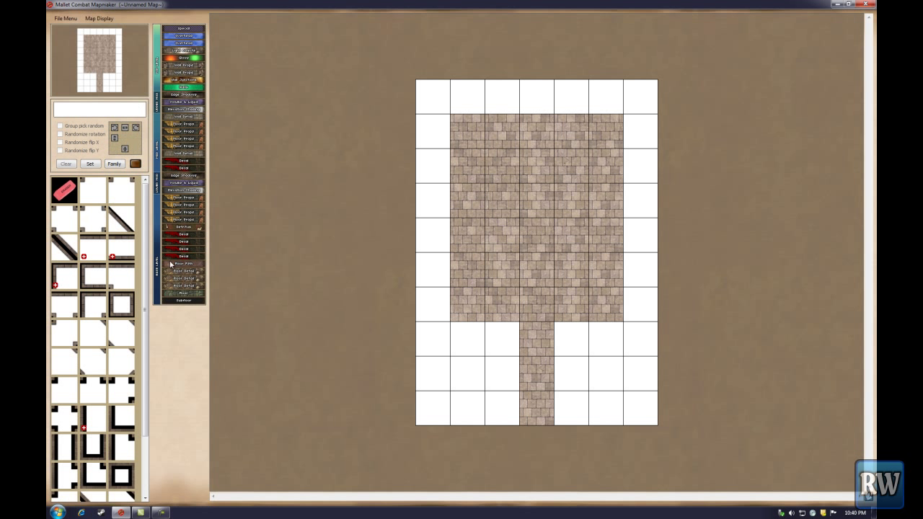
pyautogui.moveTo(145, 278); pyautogui.dragTo(145, 335)
pyautogui.click(122, 344)
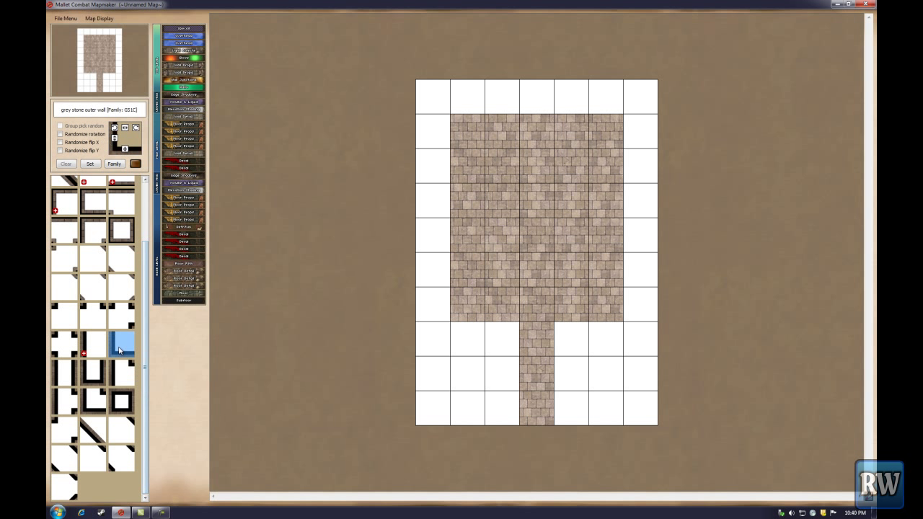
pyautogui.click(496, 338)
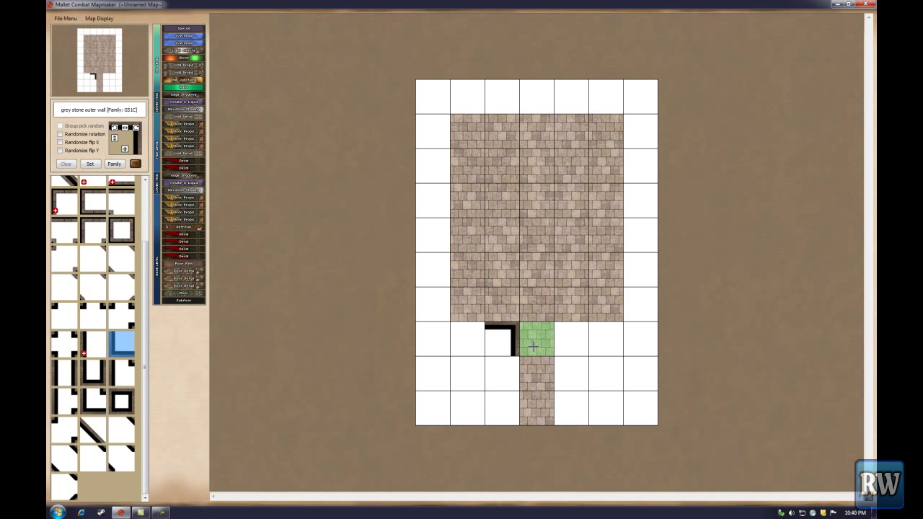
pyautogui.click(564, 346)
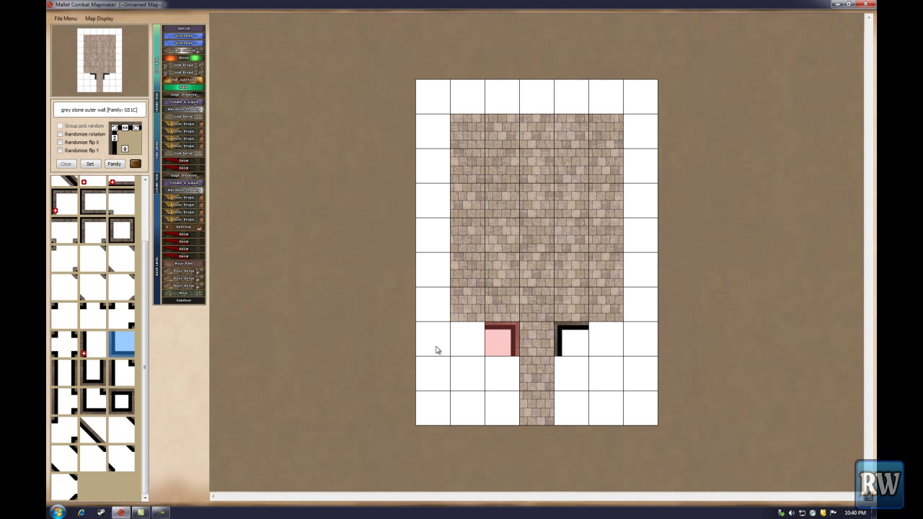
# Place straight grey stone outer walls along both sides of the corridor and out to the ends of the room's lower edge
pyautogui.click(94, 344)
pyautogui.click(571, 374)
pyautogui.click(571, 408)
pyautogui.click(508, 405)
pyautogui.click(499, 365)
pyautogui.click(469, 338)
pyautogui.click(599, 336)
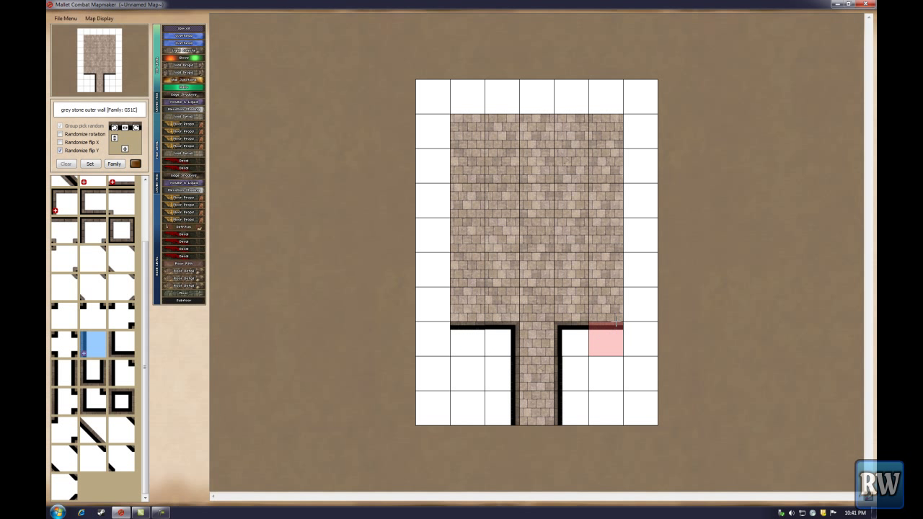
# Run straight grey stone outer walls along the room's right, upper and left sides
pyautogui.moveTo(636, 281); pyautogui.dragTo(634, 130)
pyautogui.moveTo(609, 96); pyautogui.dragTo(467, 98)
pyautogui.moveTo(430, 130); pyautogui.dragTo(428, 309)
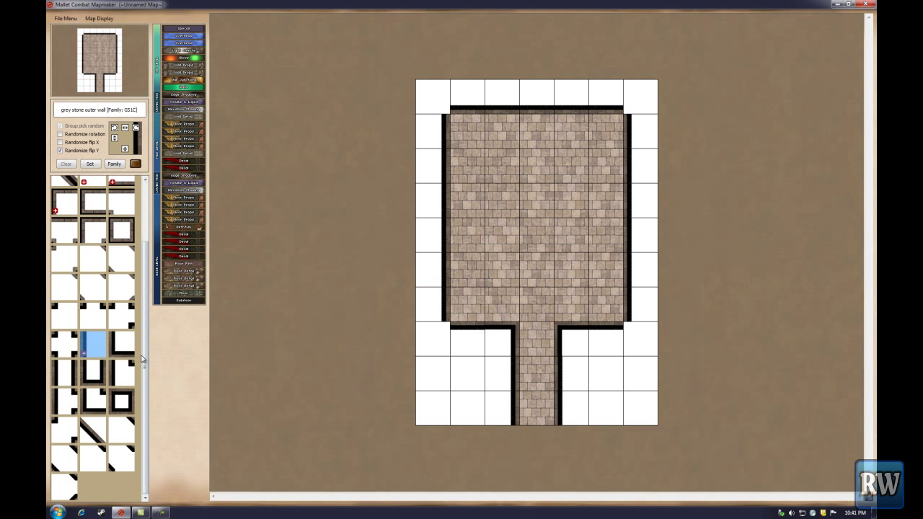
# Close the four outer corners of the room with small grey stone outer wall corner pieces, rotated to fit
pyautogui.click(64, 316)
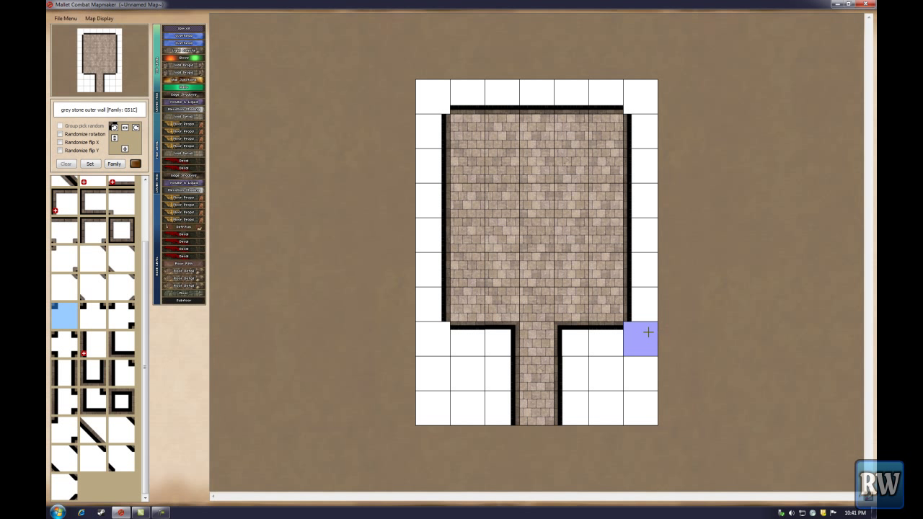
pyautogui.click(429, 339)
pyautogui.click(431, 95)
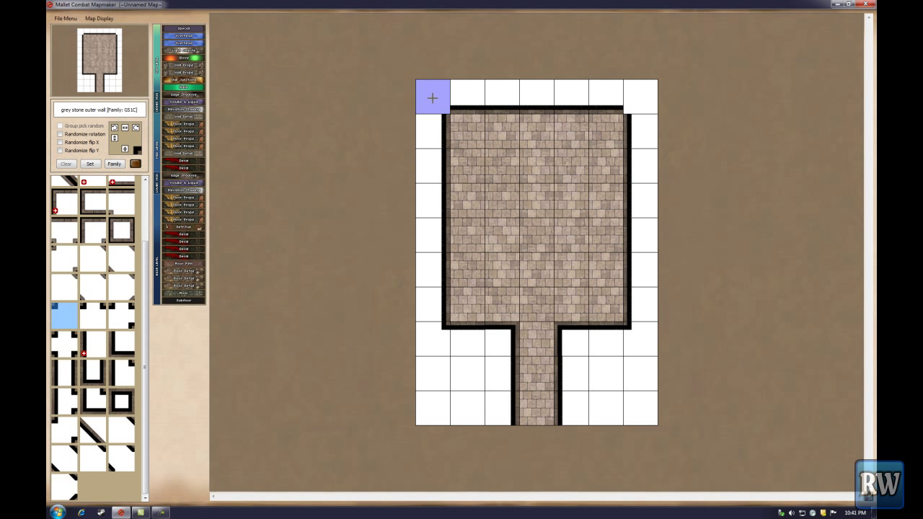
pyautogui.rightClick(644, 106)
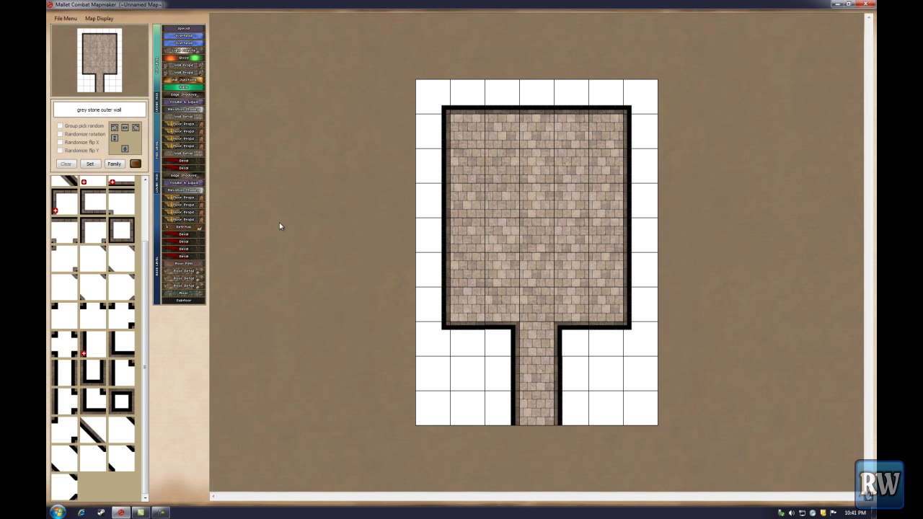
# Limit the Edge Shadows tiles to the wide fuzzy edge shadow family
pyautogui.click(195, 96)
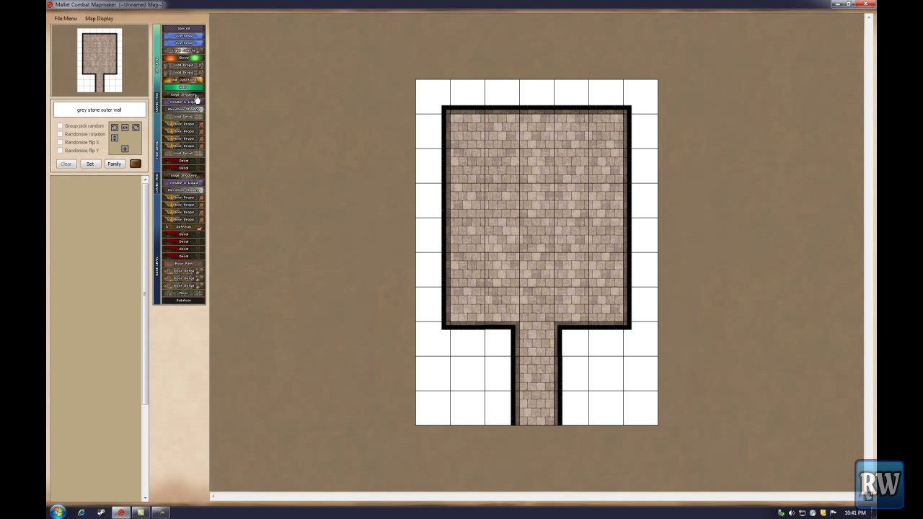
pyautogui.moveTo(146, 212); pyautogui.dragTo(144, 403)
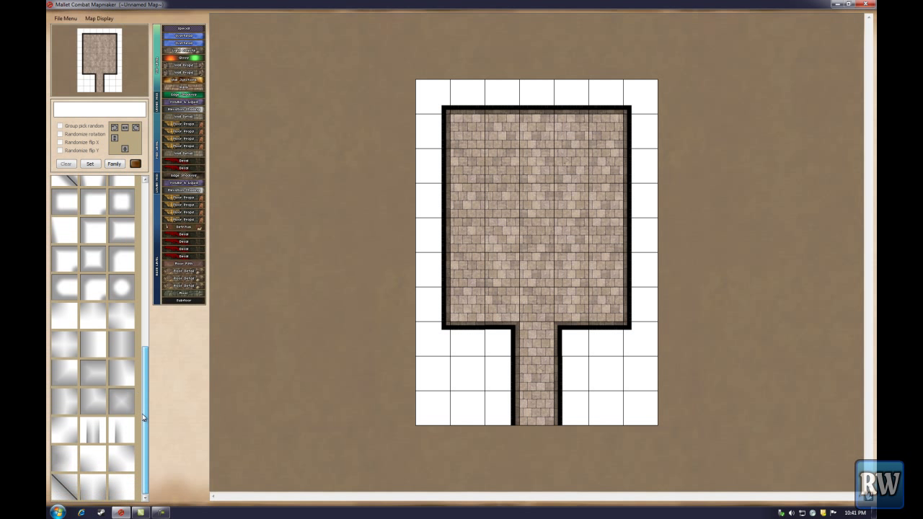
pyautogui.click(98, 349)
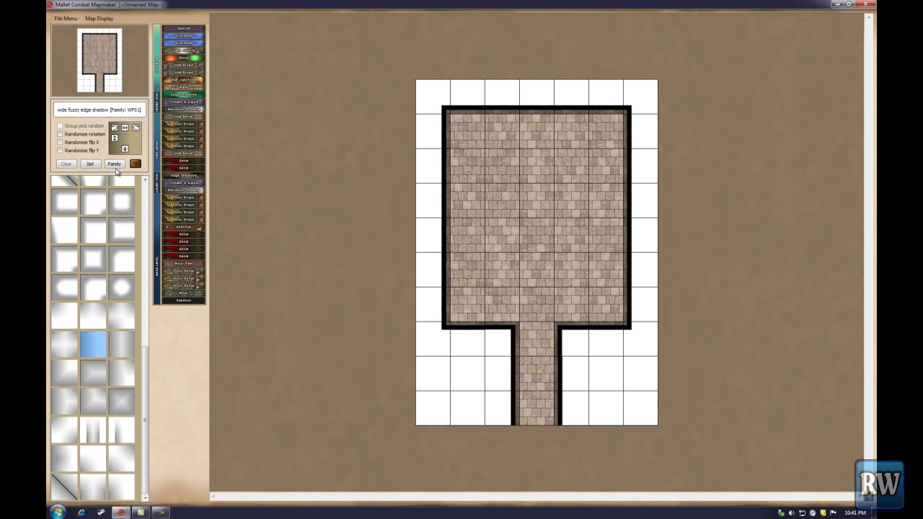
pyautogui.click(115, 165)
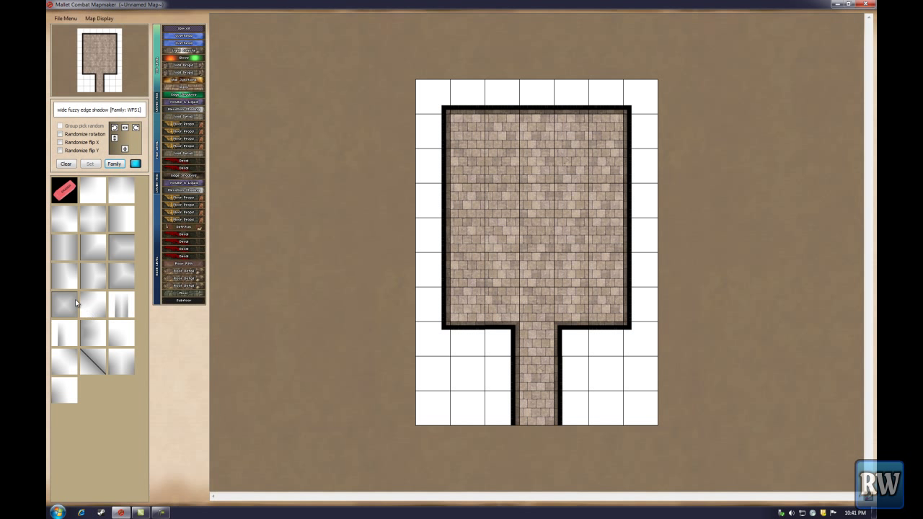
# Place one-sided wide fuzzy edge shadows on the floor squares along the room's walls, rotated to each wall
pyautogui.click(121, 217)
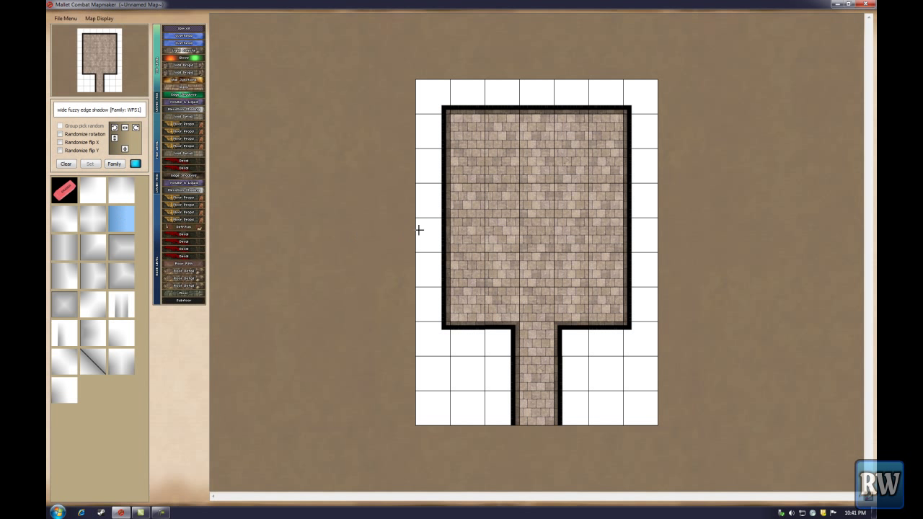
pyautogui.moveTo(468, 265); pyautogui.dragTo(470, 163)
pyautogui.rightClick(501, 152)
pyautogui.moveTo(505, 134); pyautogui.dragTo(577, 134)
pyautogui.moveTo(603, 166); pyautogui.dragTo(604, 276)
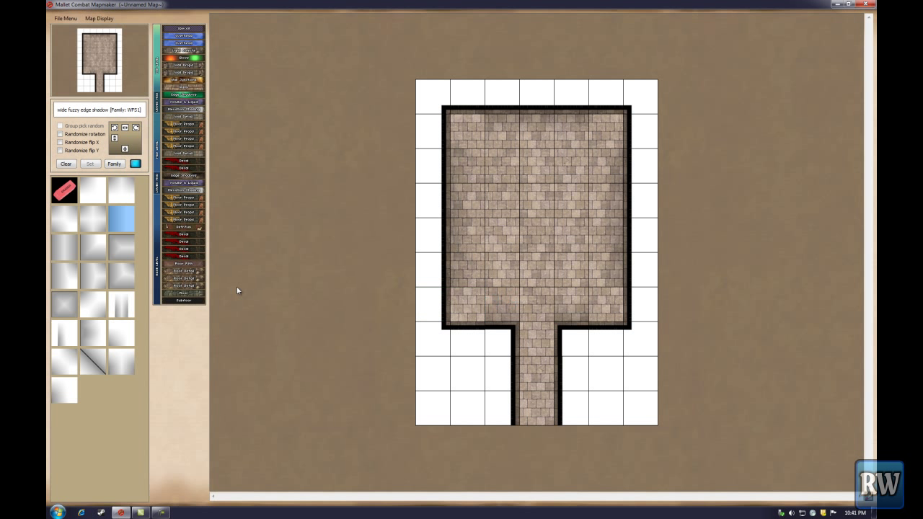
# Shade the room's corner squares with the wide fuzzy edge shadow corner piece
pyautogui.click(125, 192)
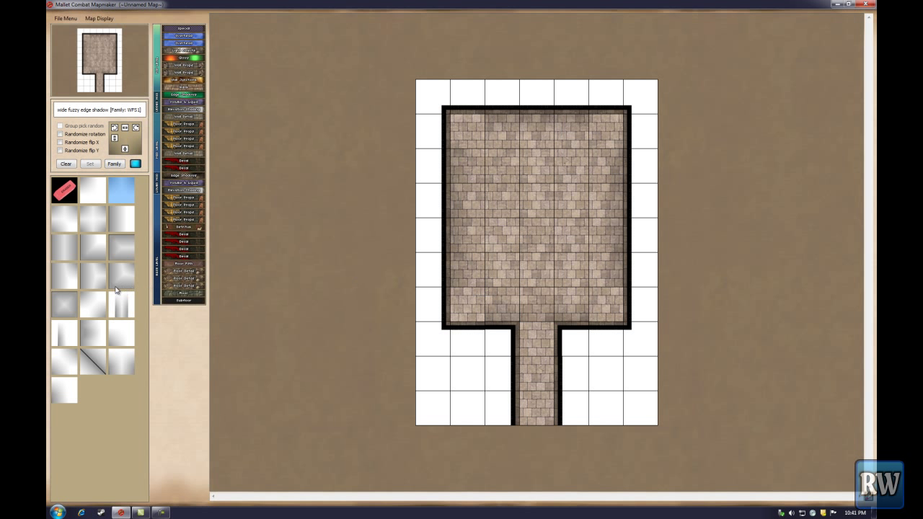
pyautogui.click(89, 247)
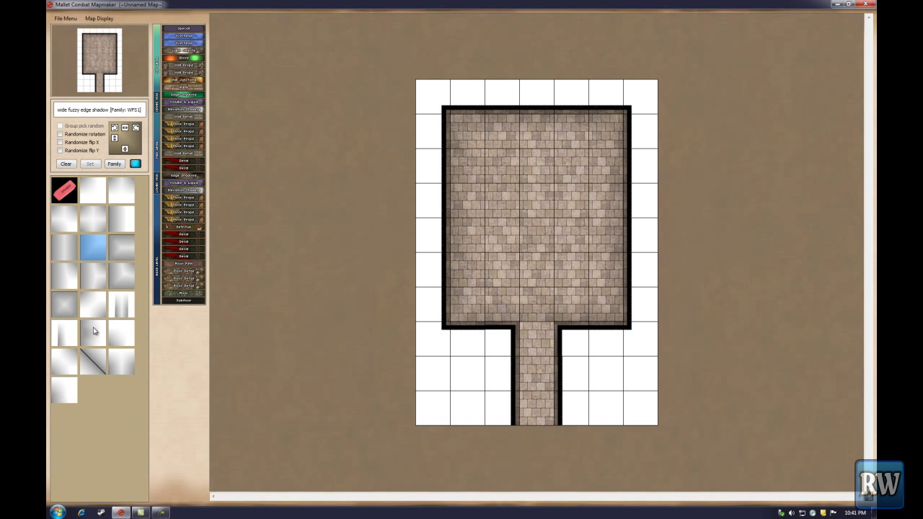
# Shade the three corridor squares with the two-sided wide fuzzy edge shadow, and clear the family filter
pyautogui.click(66, 251)
pyautogui.moveTo(536, 339); pyautogui.dragTo(548, 405)
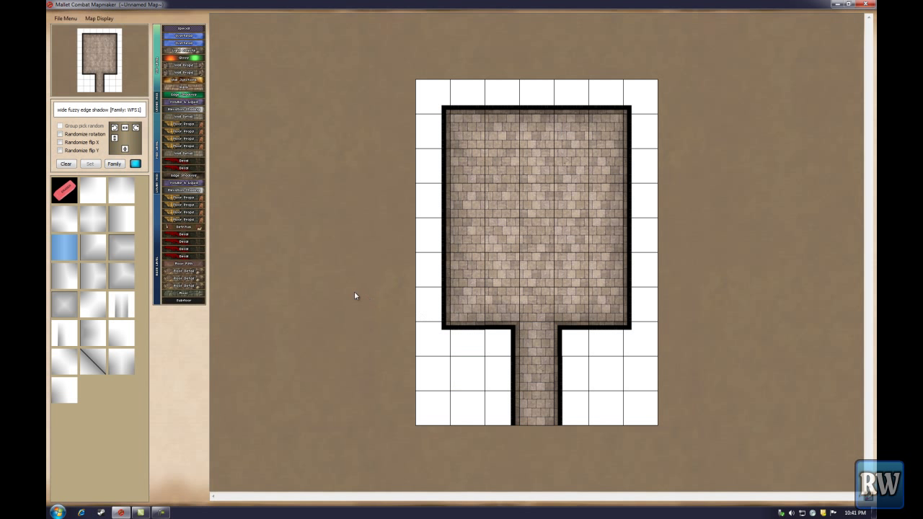
pyautogui.rightClick(324, 275)
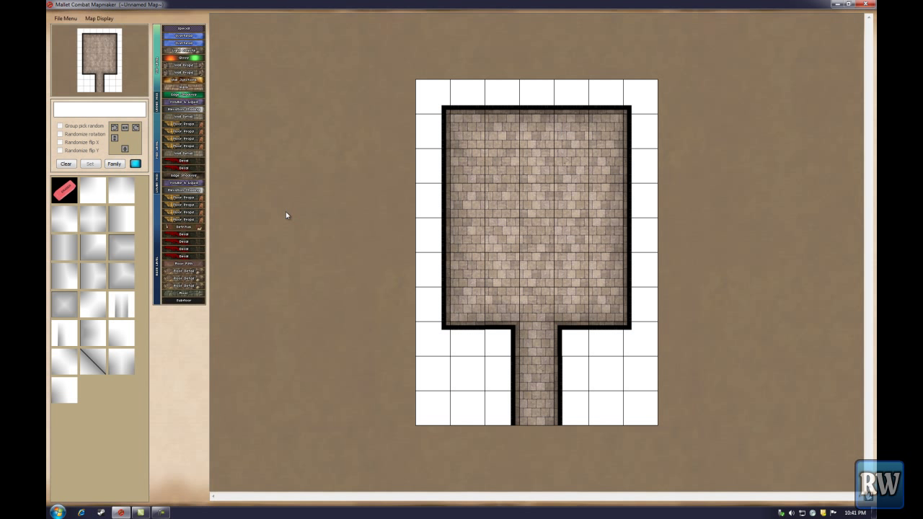
pyautogui.click(65, 164)
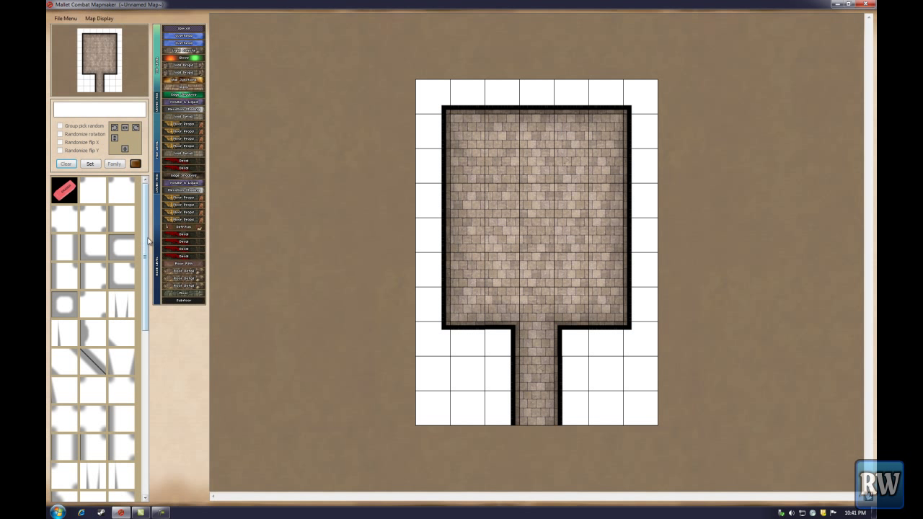
# Place the grey stone door frame (standard door) where the corridor meets the room, on the lower of the two topmost wall props layers
pyautogui.click(193, 72)
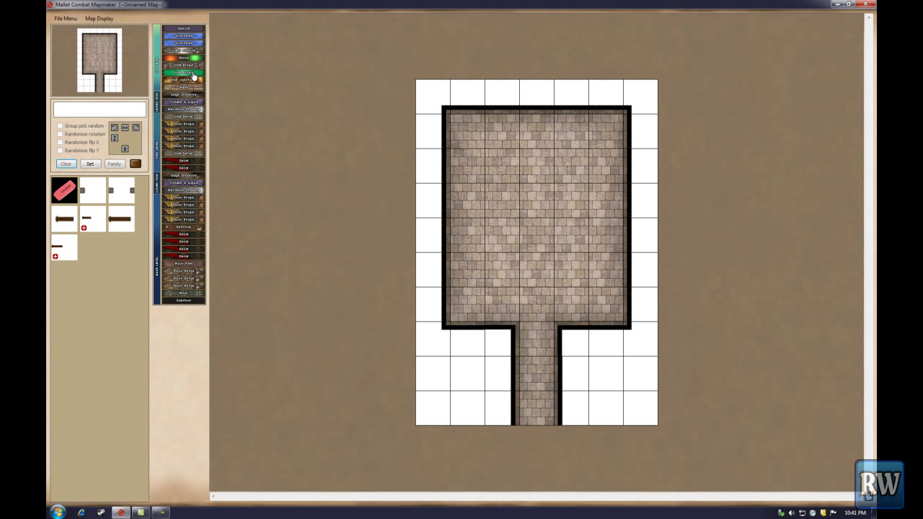
pyautogui.click(122, 191)
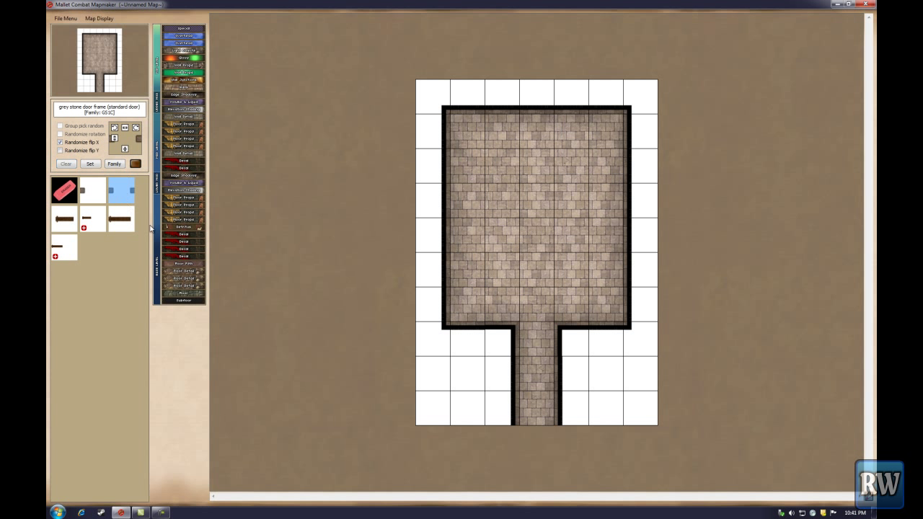
pyautogui.click(534, 329)
# Fit the wooden door (standard) various positions tile into the door frame, on the wall props layer above the frame
pyautogui.click(64, 221)
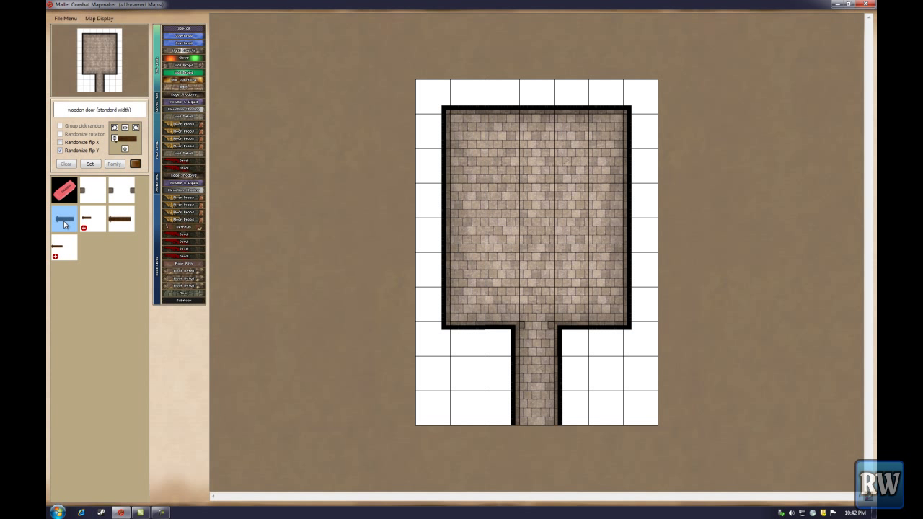
pyautogui.click(87, 220)
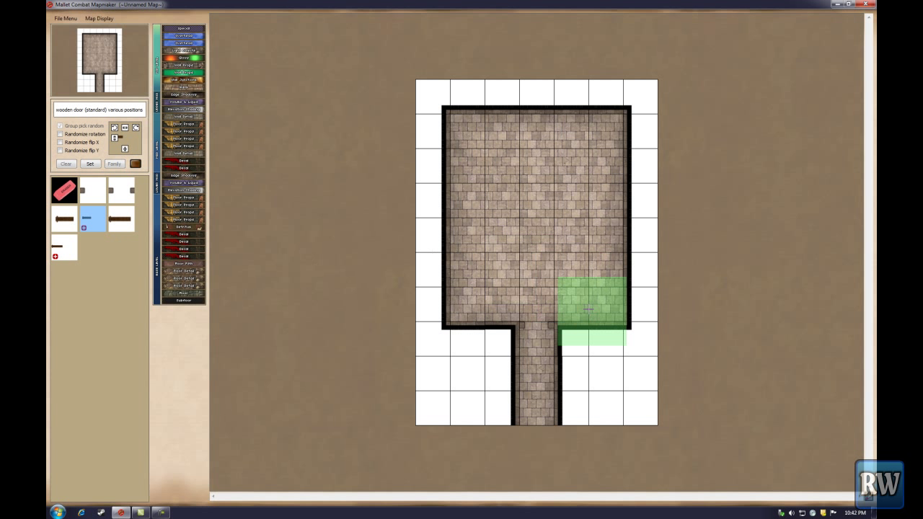
pyautogui.click(191, 65)
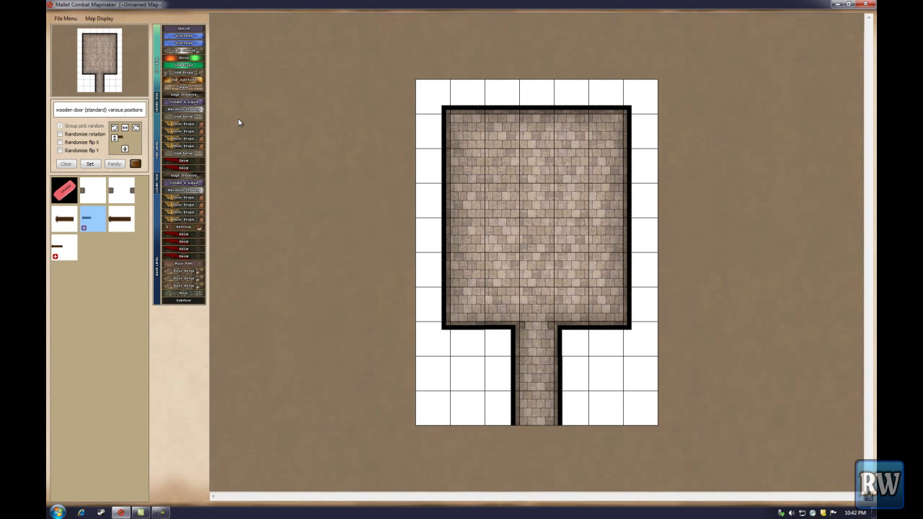
pyautogui.click(547, 322)
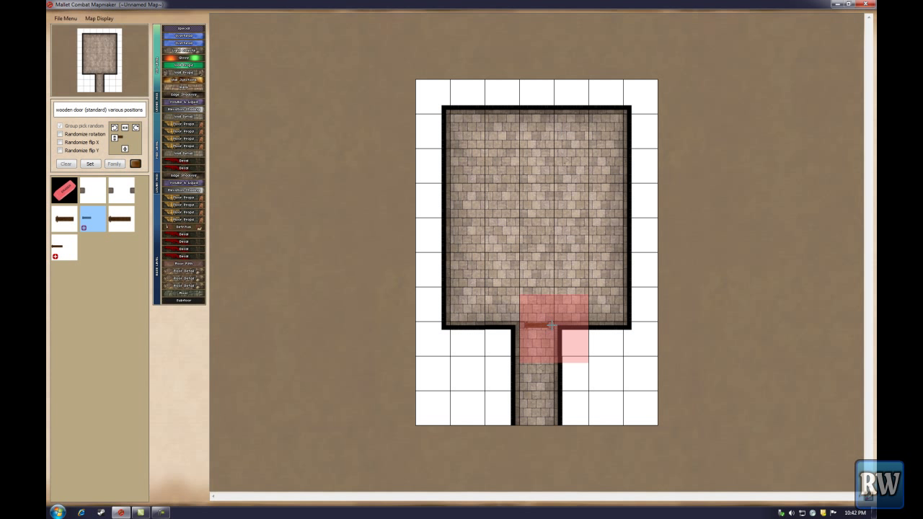
pyautogui.click(552, 325)
pyautogui.rightClick(403, 255)
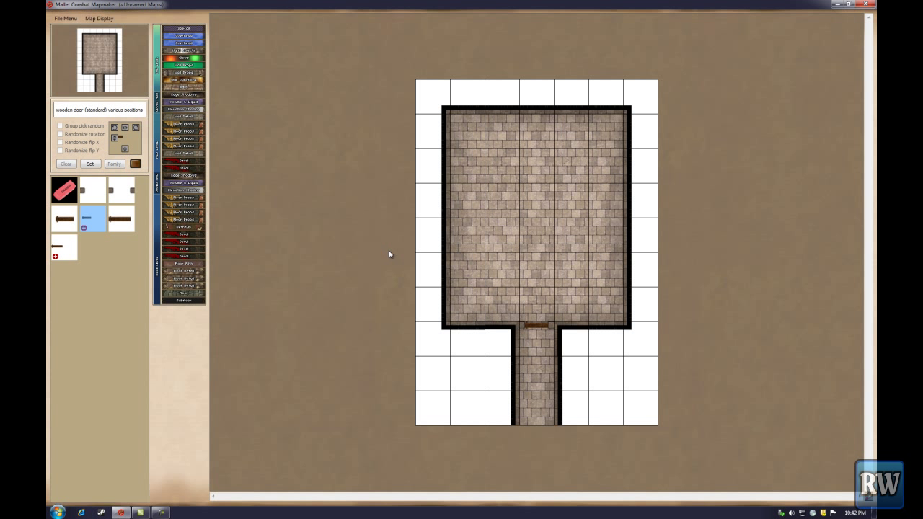
# Place the door scrape marks wide decal inside the room directly at the door, on the lowest decal layer
pyautogui.click(186, 256)
pyautogui.scroll(-5, 147, 250)
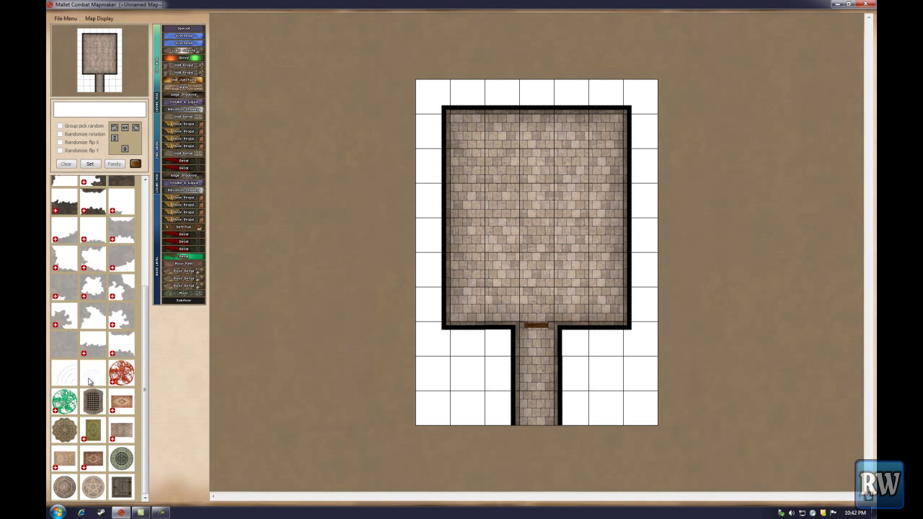
pyautogui.click(92, 374)
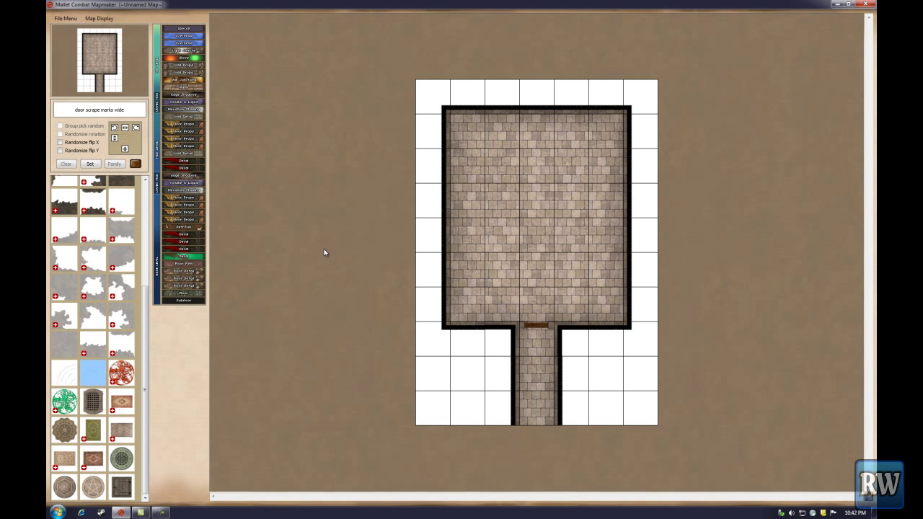
pyautogui.click(552, 303)
pyautogui.rightClick(550, 302)
pyautogui.click(538, 309)
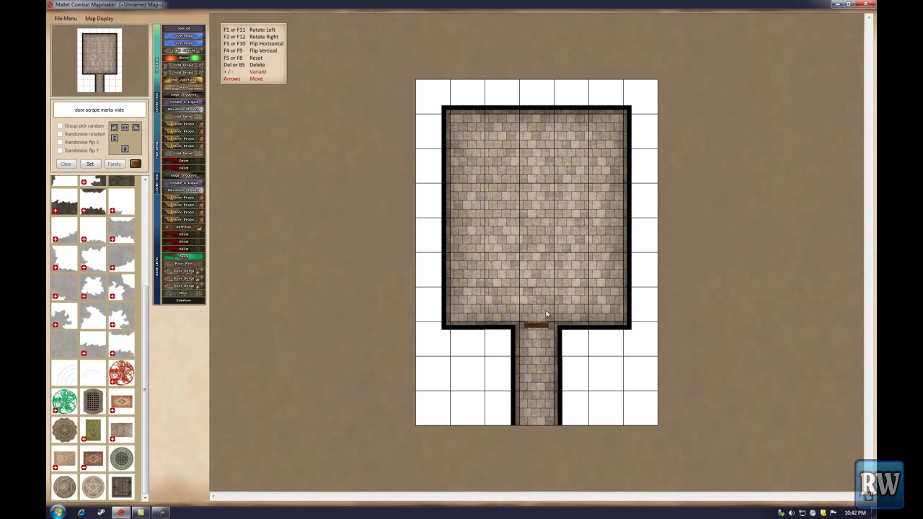
# Turn on tile highlighting and check the outline of the door scrape marks inside the room
pyautogui.click(99, 18)
pyautogui.click(111, 37)
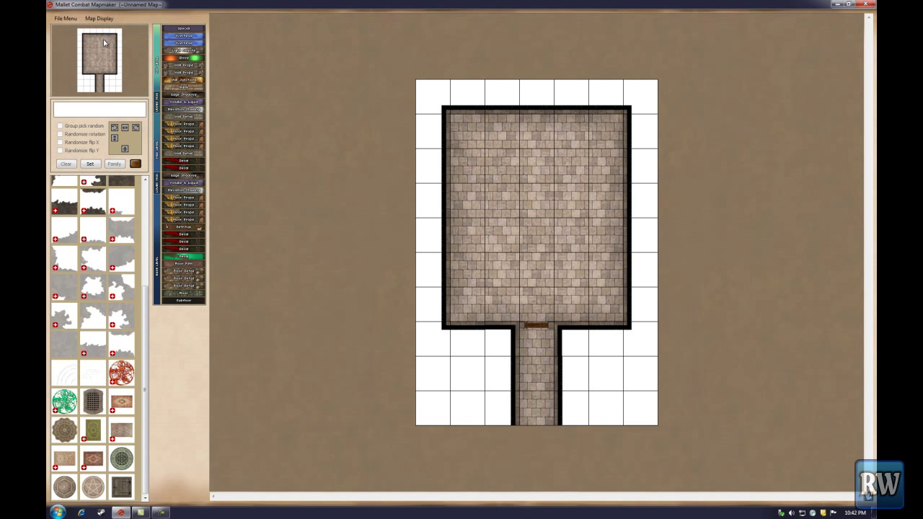
pyautogui.click(530, 303)
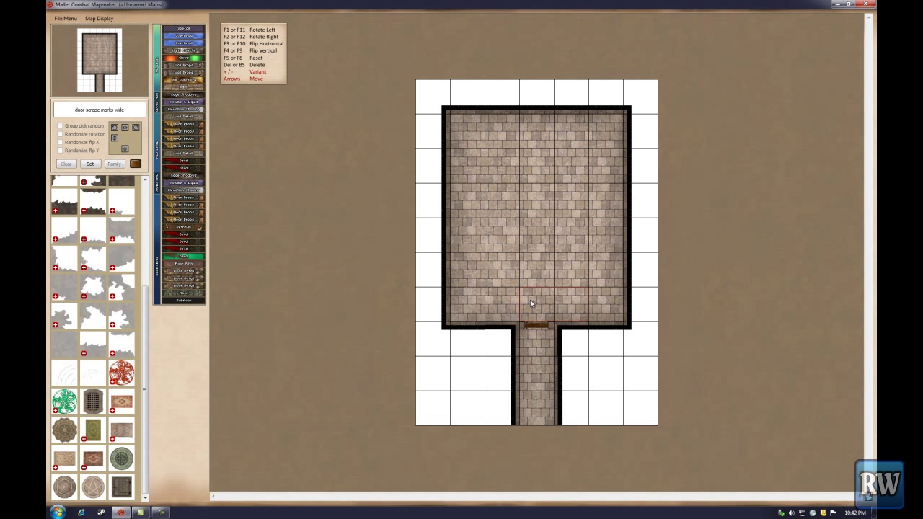
pyautogui.rightClick(492, 265)
# Isolate the current layer to inspect the door scrape marks, and restore the display of all layers
pyautogui.click(99, 18)
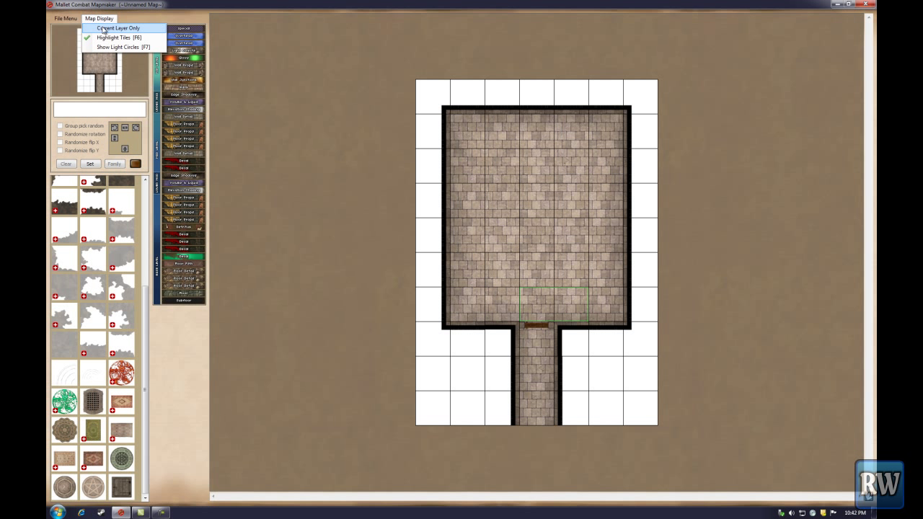
pyautogui.click(105, 29)
pyautogui.click(557, 312)
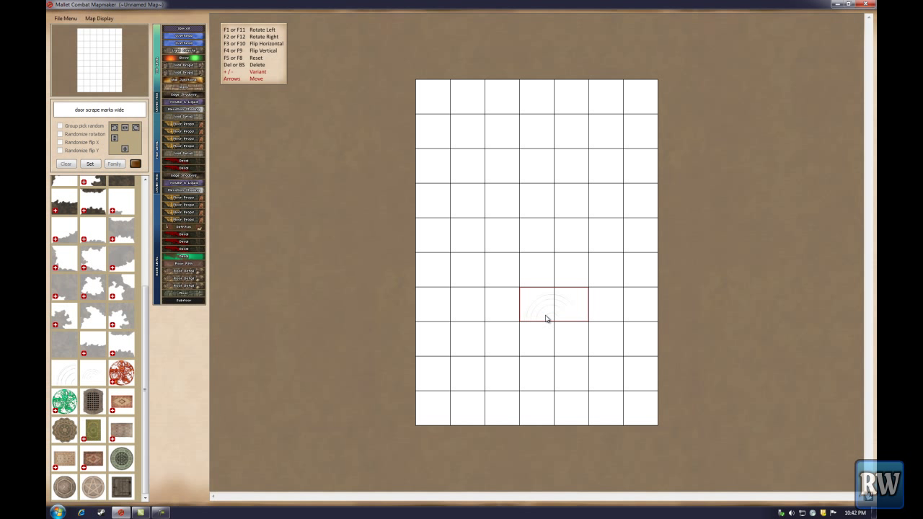
pyautogui.rightClick(467, 237)
pyautogui.click(98, 18)
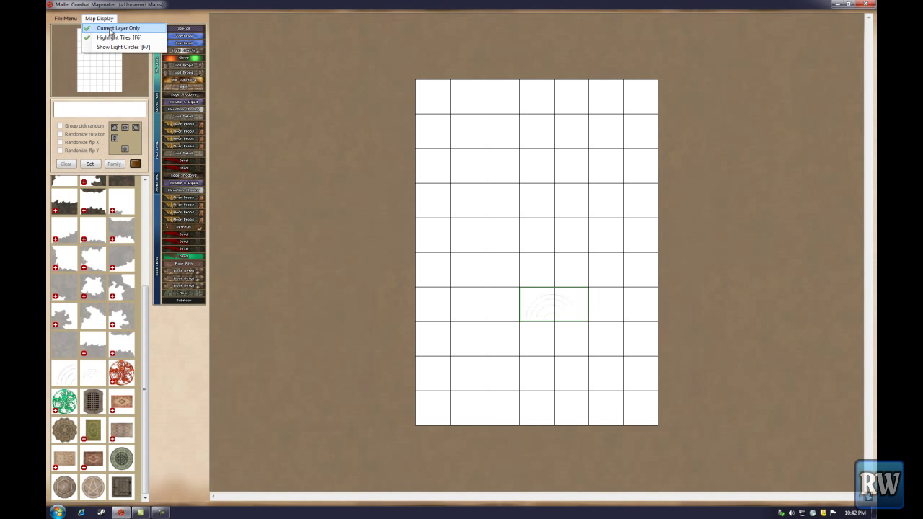
pyautogui.click(106, 29)
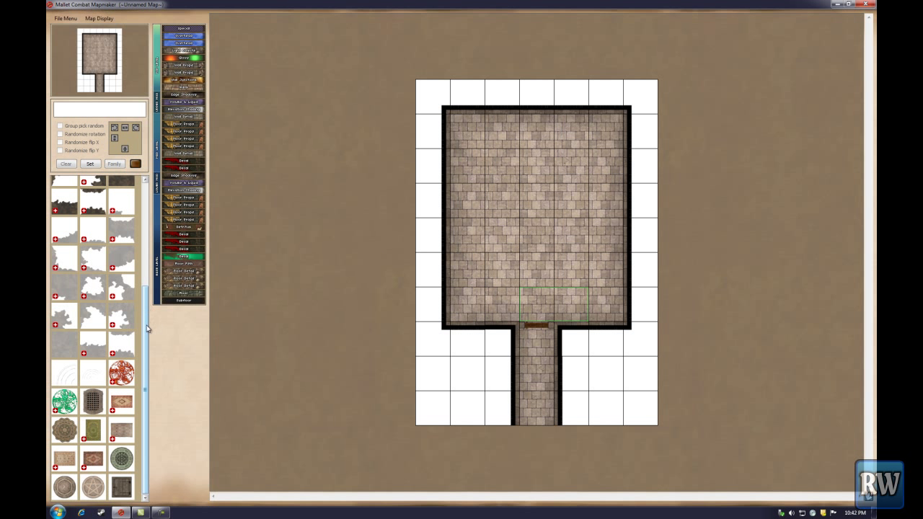
# Place the grey stone ornate floor grating in the room's lower-left corner square on the lowest decal layer
pyautogui.click(93, 401)
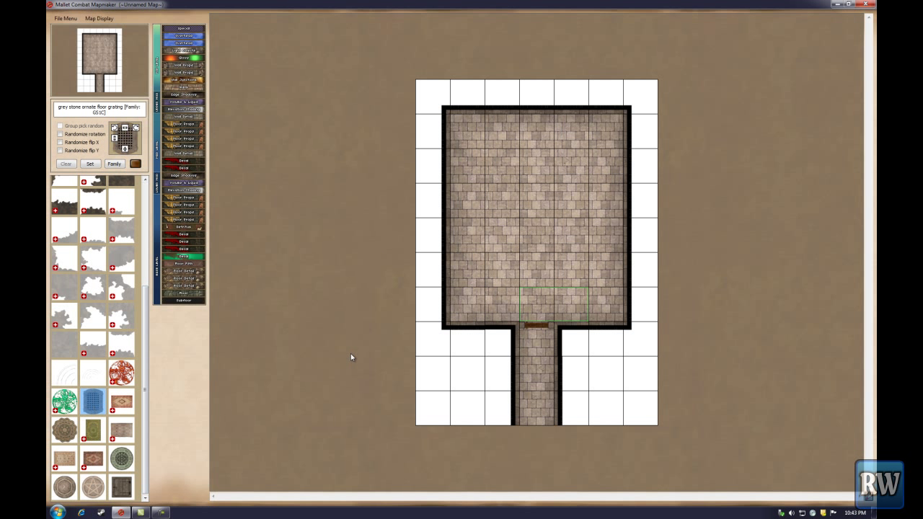
pyautogui.click(464, 303)
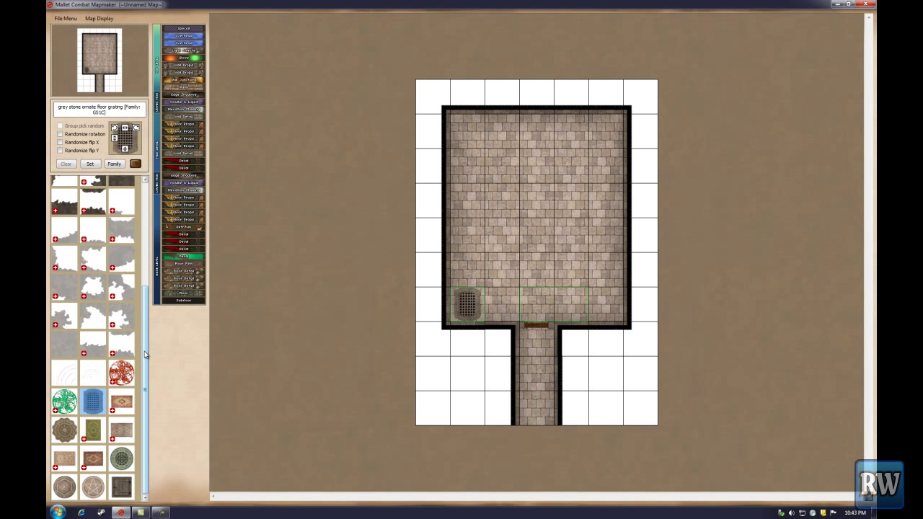
pyautogui.moveTo(144, 353); pyautogui.dragTo(143, 213)
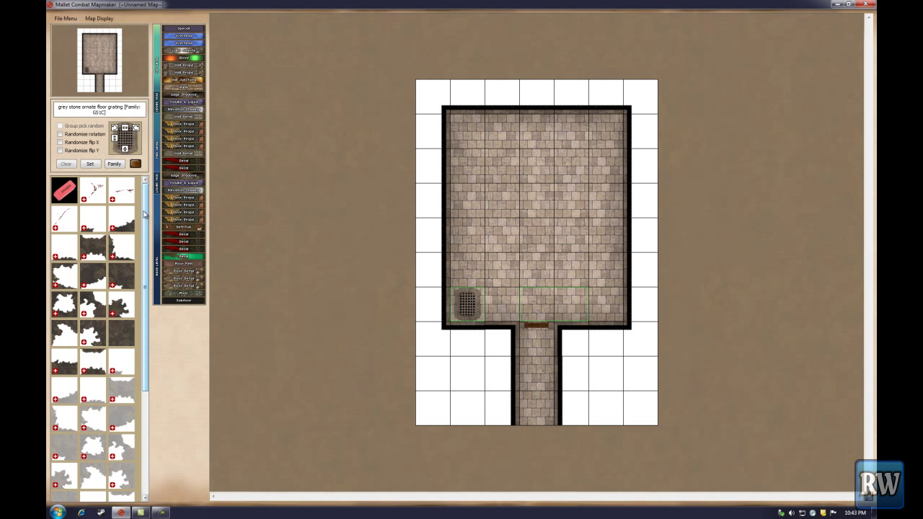
# Place a grey stone pedestal brazier midway along both side walls, on the base level's second-lowest floor props layer
pyautogui.click(190, 212)
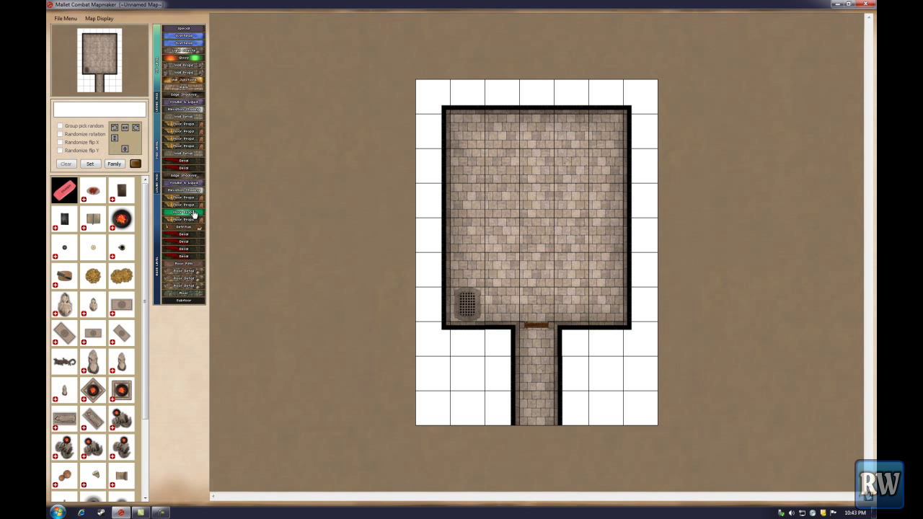
pyautogui.scroll(-3, 116, 292)
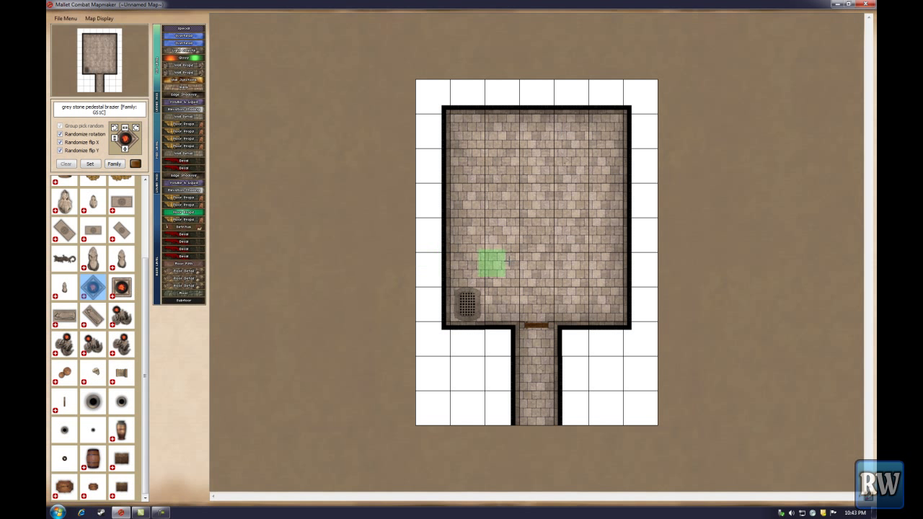
pyautogui.click(463, 216)
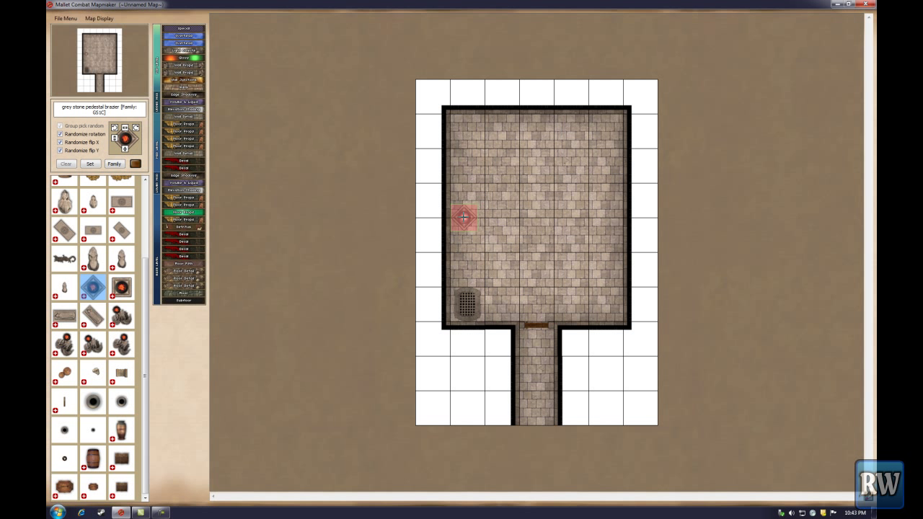
pyautogui.click(609, 216)
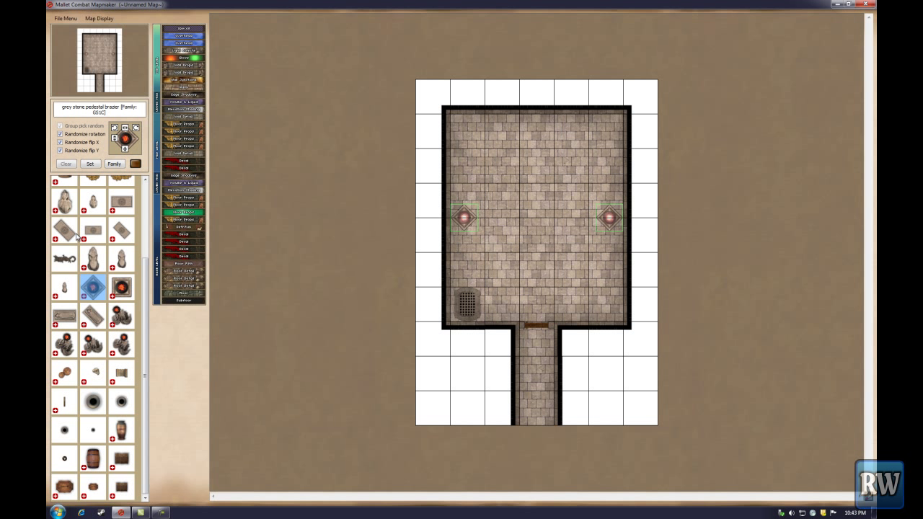
# Place the grey stone altar (large) centred in the upper part of the room and switch it to the blue-patterned variant
pyautogui.click(120, 204)
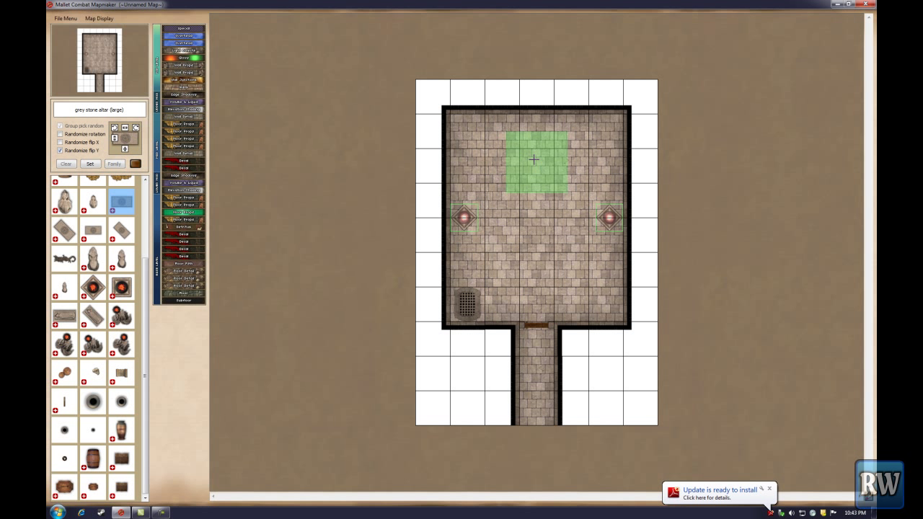
pyautogui.click(534, 162)
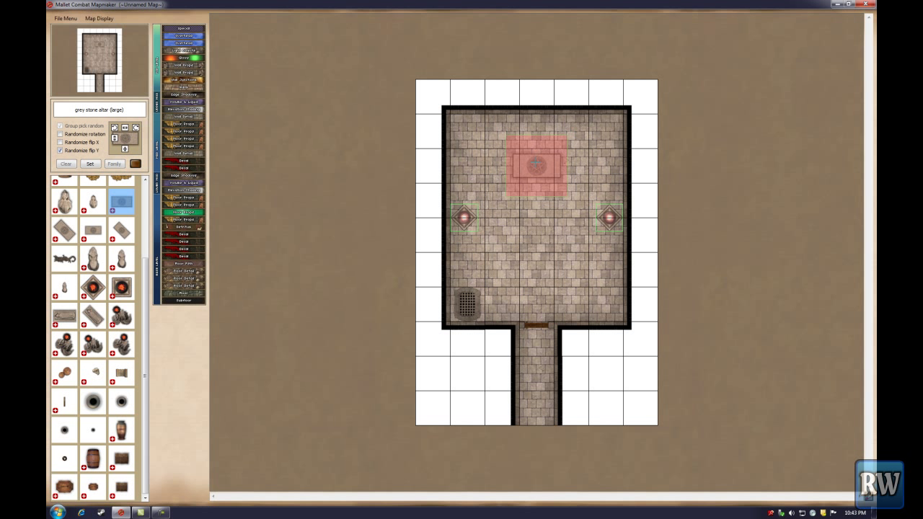
pyautogui.click(536, 163)
pyautogui.rightClick(343, 188)
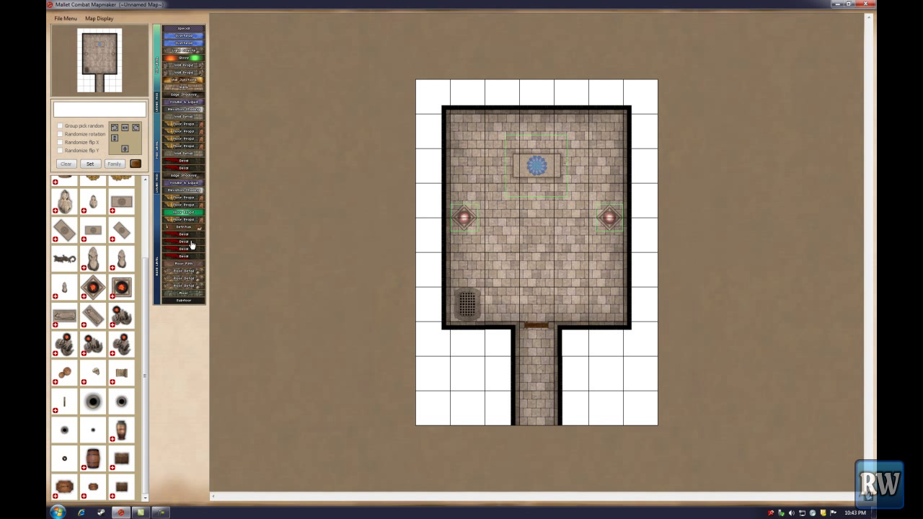
# Place a grey stone cat (medium) statue on each side of the altar, on the floor props layer above the altar's
pyautogui.click(184, 220)
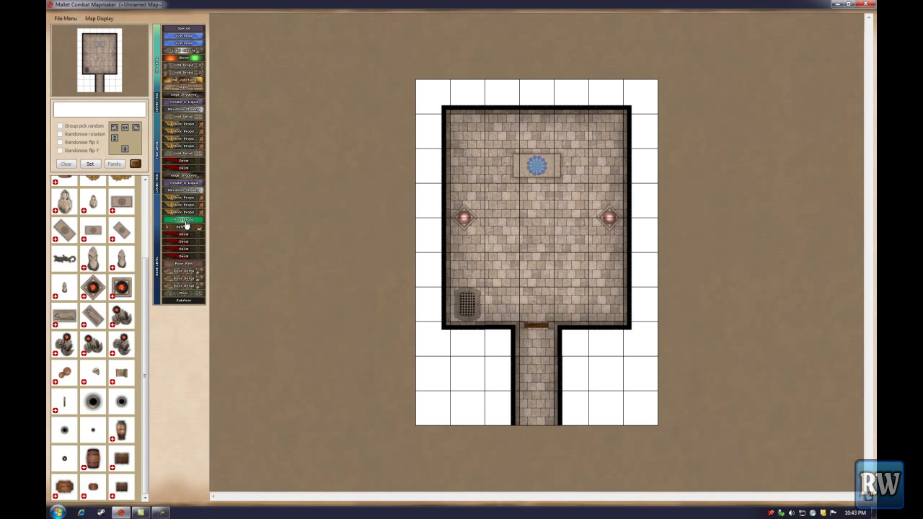
pyautogui.click(187, 205)
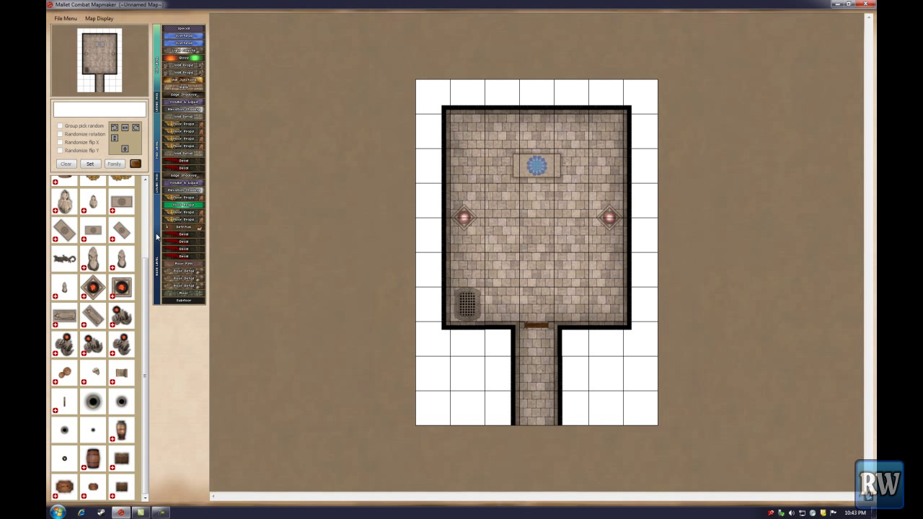
pyautogui.moveTo(147, 277); pyautogui.dragTo(142, 249)
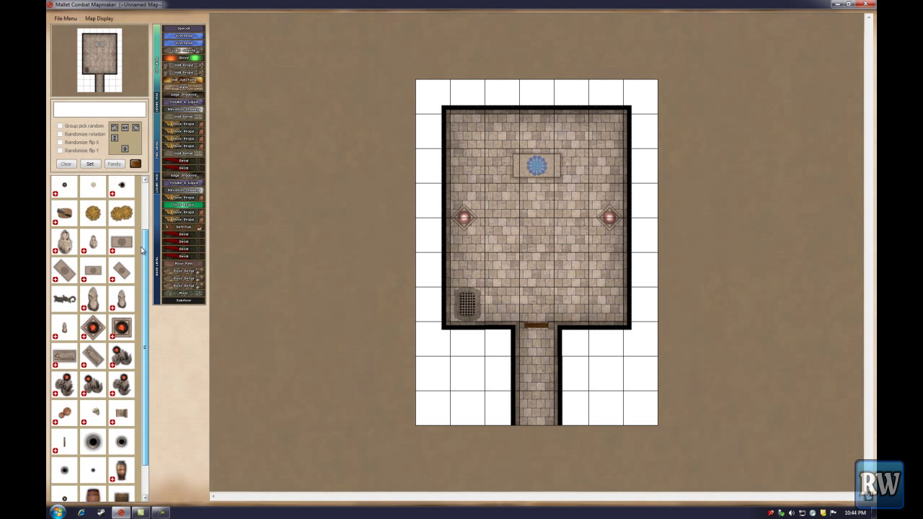
pyautogui.click(123, 302)
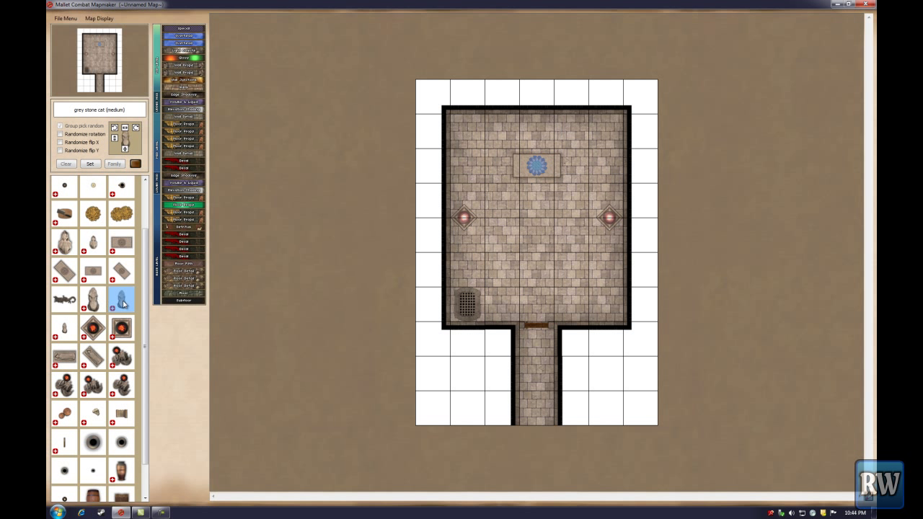
pyautogui.rightClick(554, 205)
pyautogui.rightClick(553, 205)
pyautogui.click(568, 165)
pyautogui.click(508, 167)
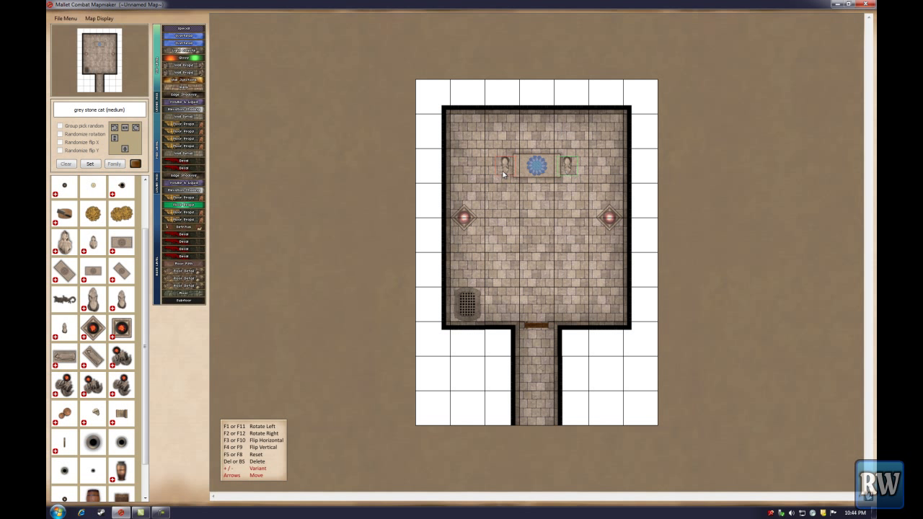
pyautogui.rightClick(503, 173)
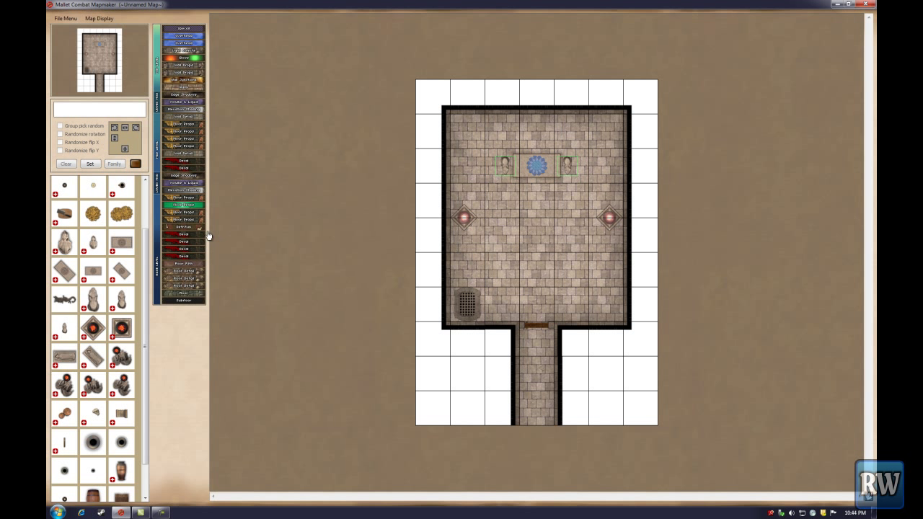
# Put the green rectangular persian rug at the altar on the base level's second-lowest decal layer
pyautogui.click(188, 251)
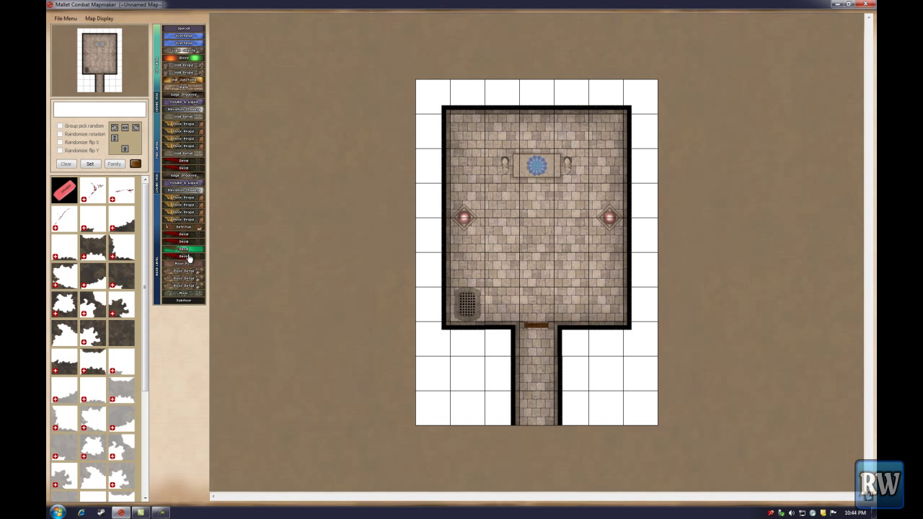
pyautogui.click(188, 257)
pyautogui.click(189, 250)
pyautogui.scroll(-5, 137, 434)
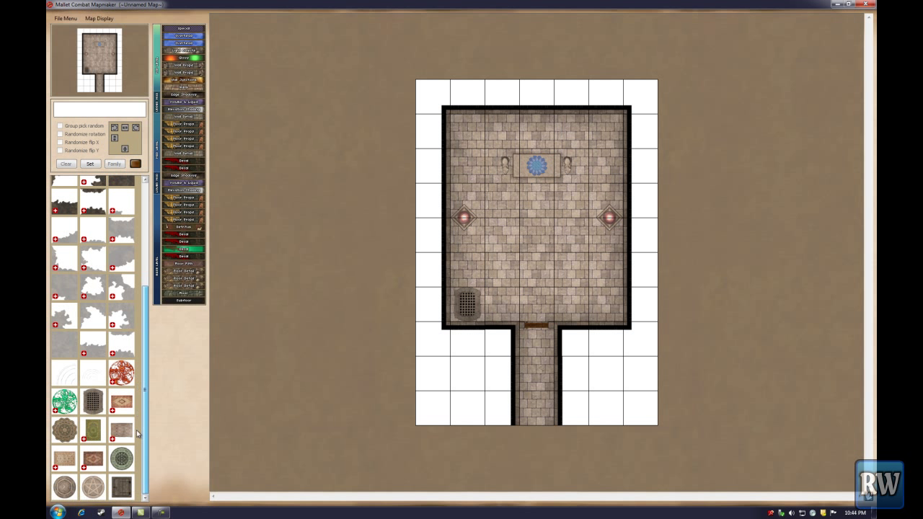
pyautogui.click(94, 431)
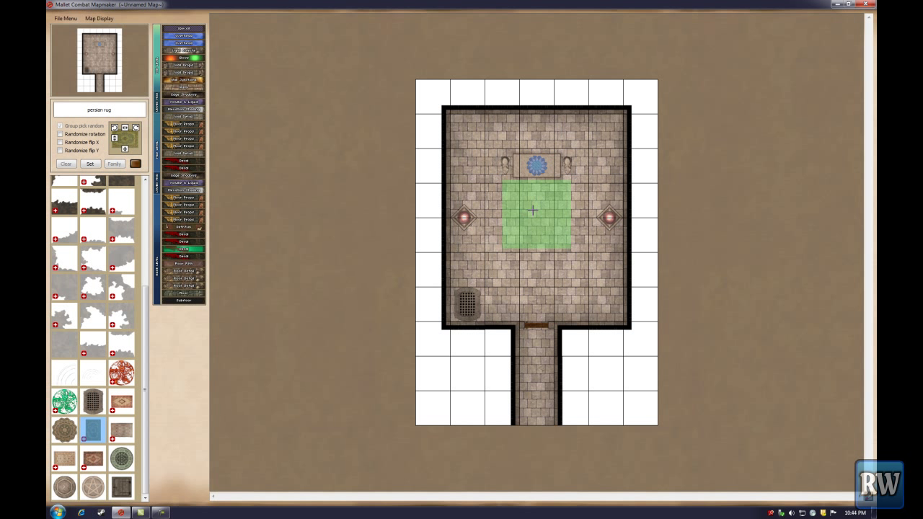
pyautogui.click(534, 143)
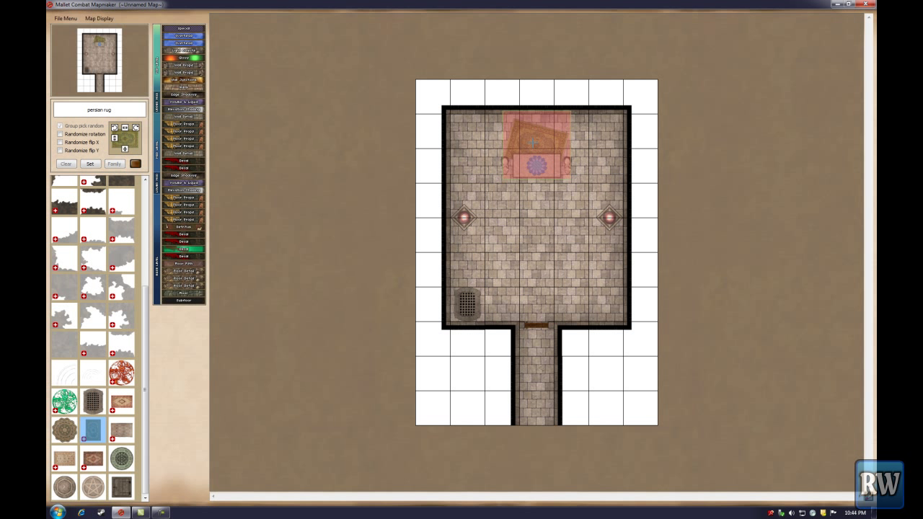
# Rotate the persian rug to lie horizontally and centre it beneath the altar
pyautogui.scroll(3, 535, 144)
pyautogui.scroll(-3, 534, 144)
pyautogui.scroll(3, 535, 162)
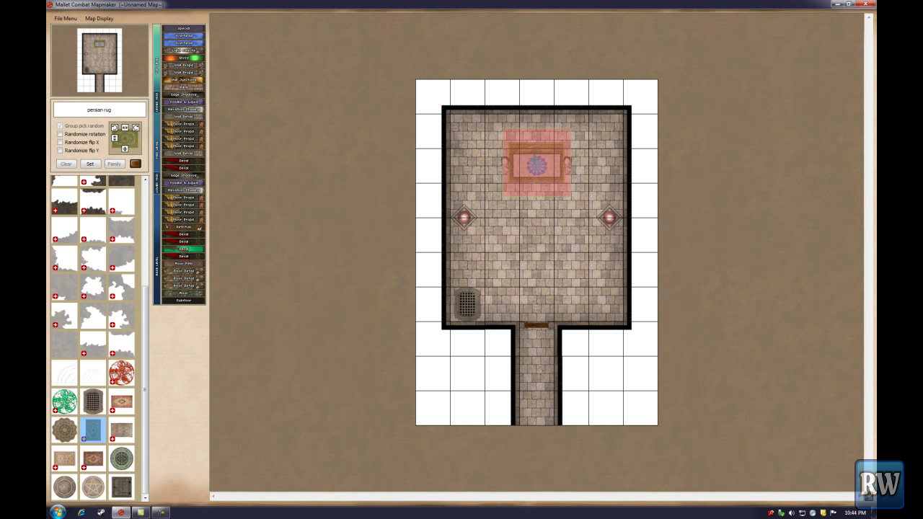
pyautogui.scroll(-1, 536, 164)
pyautogui.scroll(-2, 535, 165)
pyautogui.scroll(3, 536, 165)
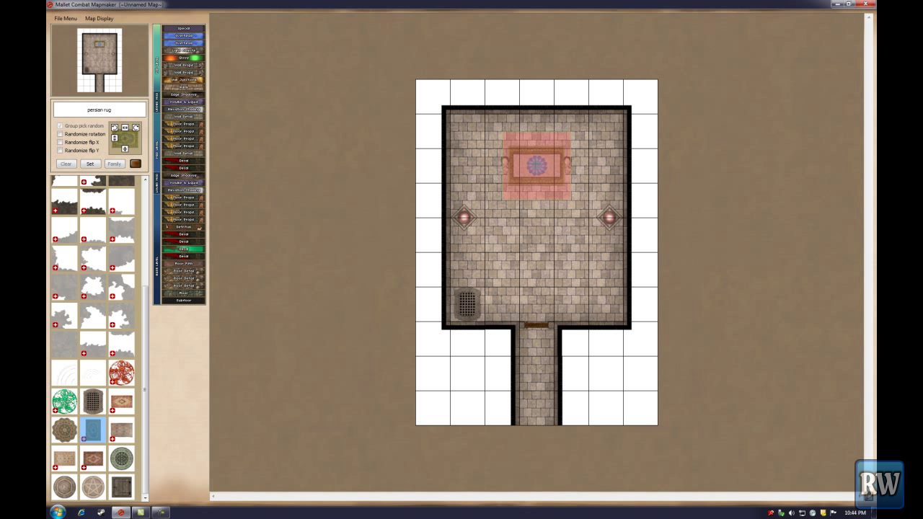
pyautogui.click(536, 164)
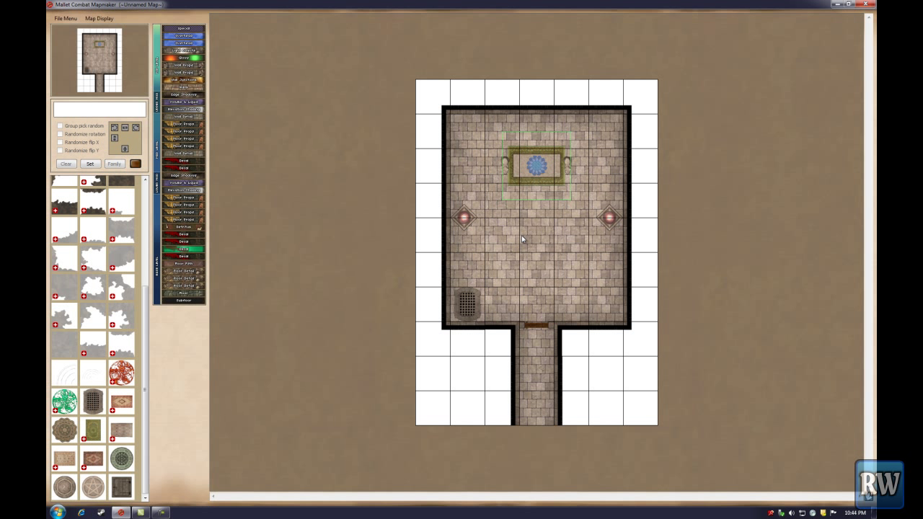
# Try a small round green persian rug beneath each cat statue on the base level's second-highest decal layer, and remove both
pyautogui.click(193, 244)
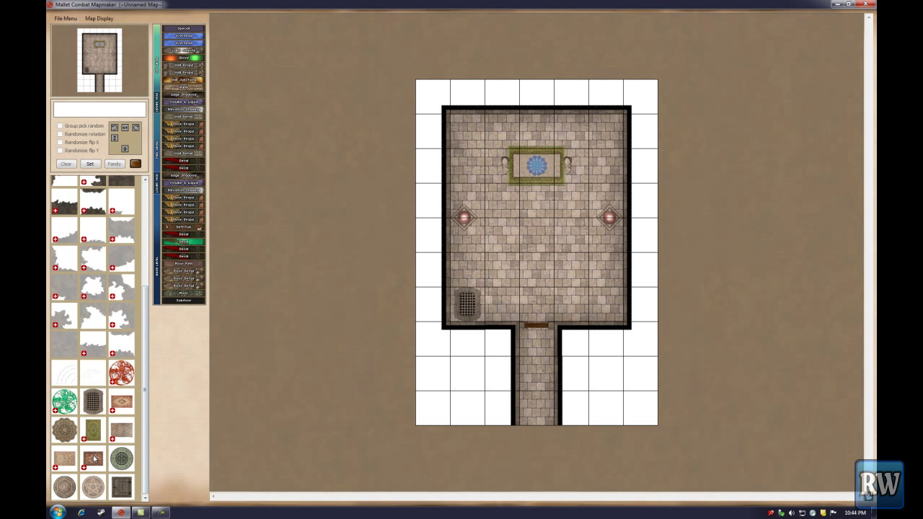
pyautogui.click(123, 464)
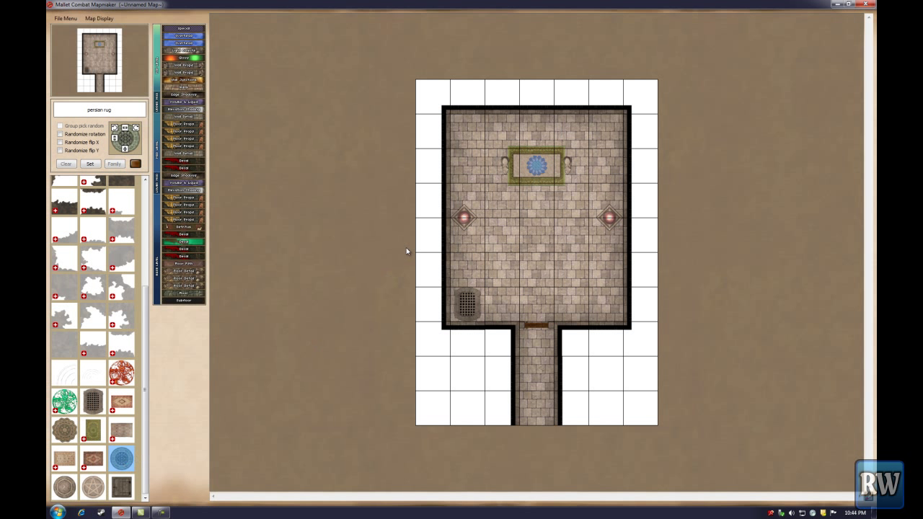
pyautogui.click(503, 164)
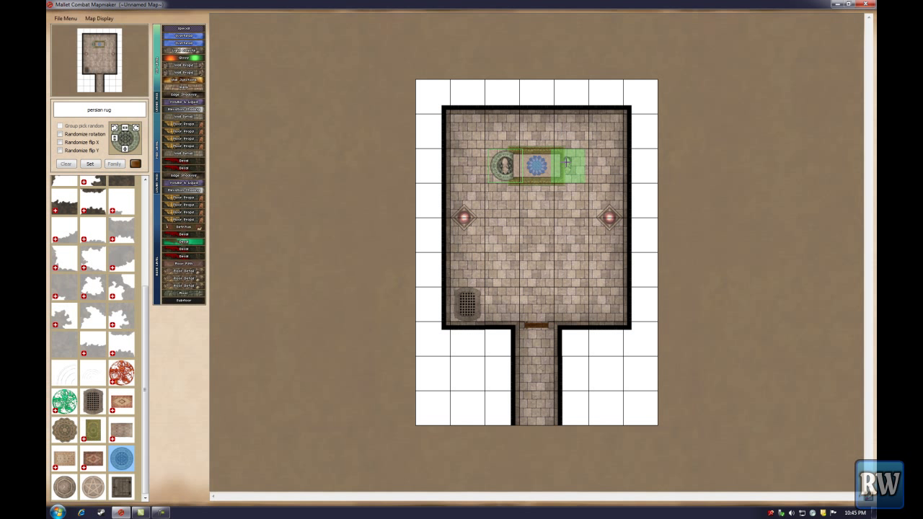
pyautogui.click(568, 163)
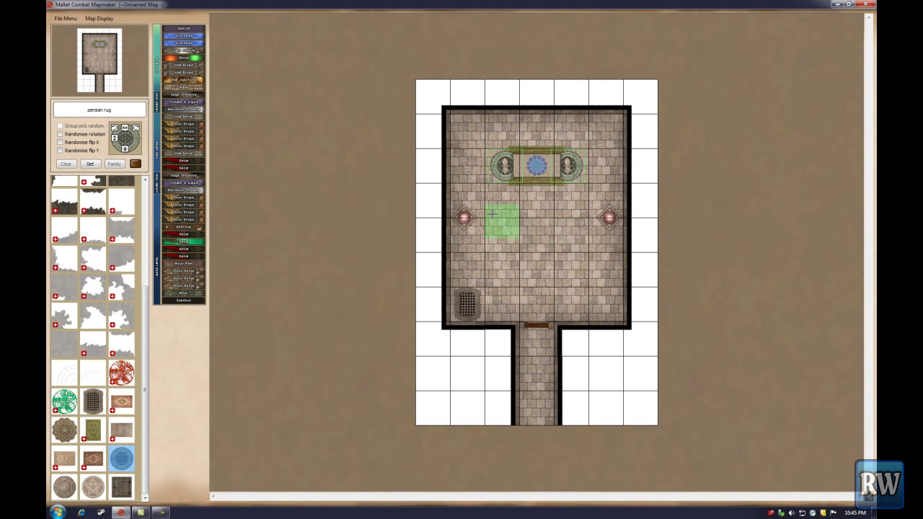
pyautogui.rightClick(505, 167)
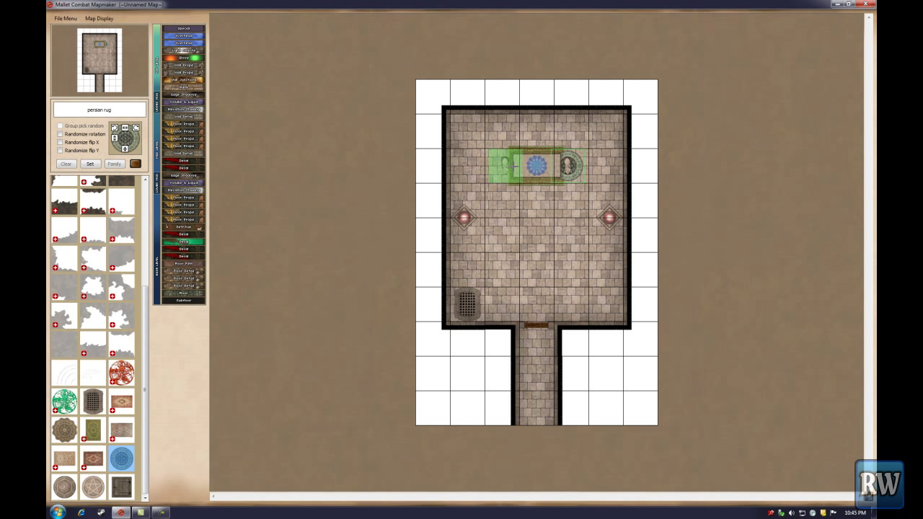
pyautogui.rightClick(571, 165)
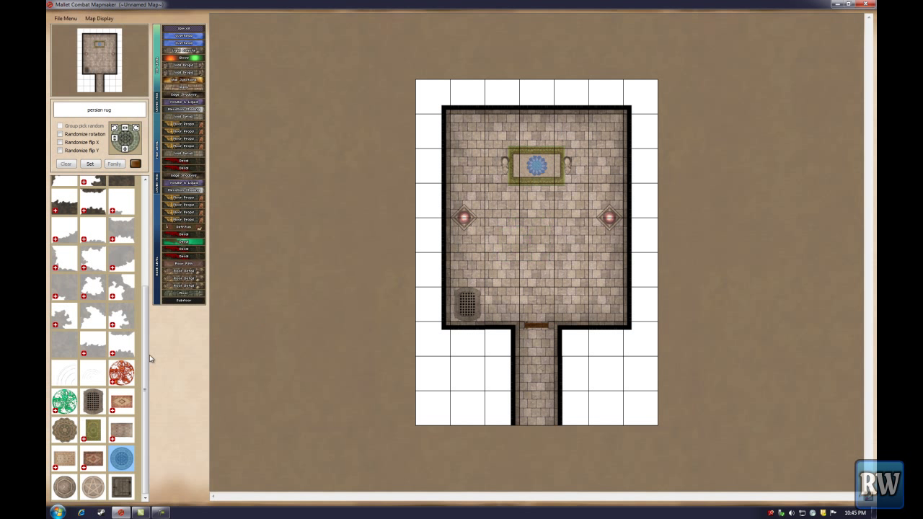
# Place the large round brown persian rug centred in the room below the altar, on the base level's second-highest decal layer
pyautogui.click(71, 431)
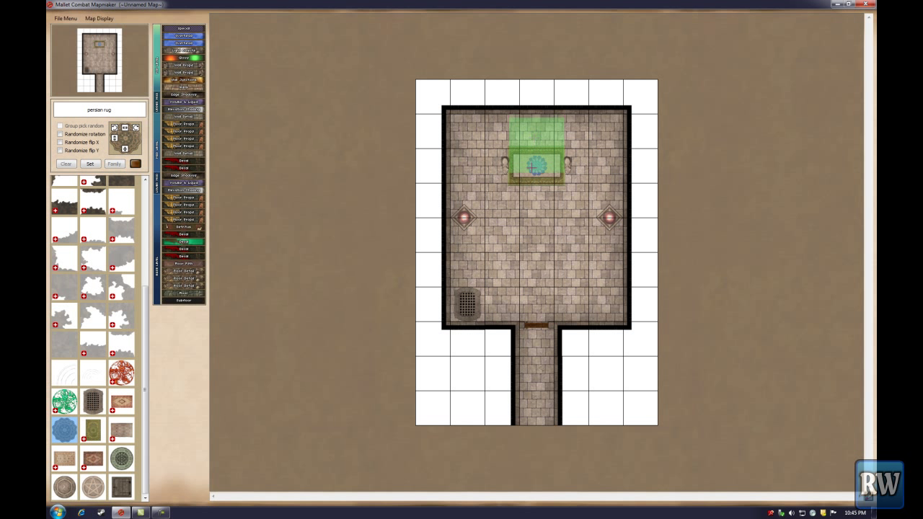
pyautogui.click(531, 144)
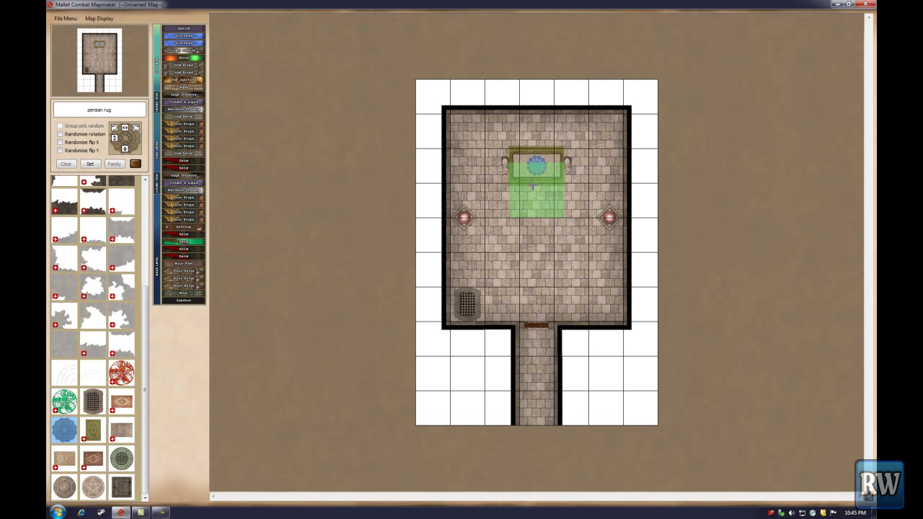
pyautogui.click(534, 136)
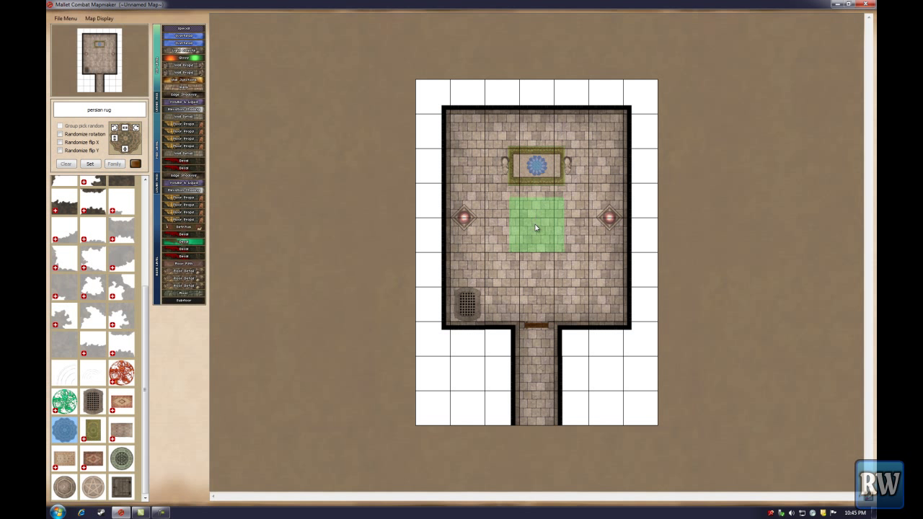
pyautogui.click(534, 230)
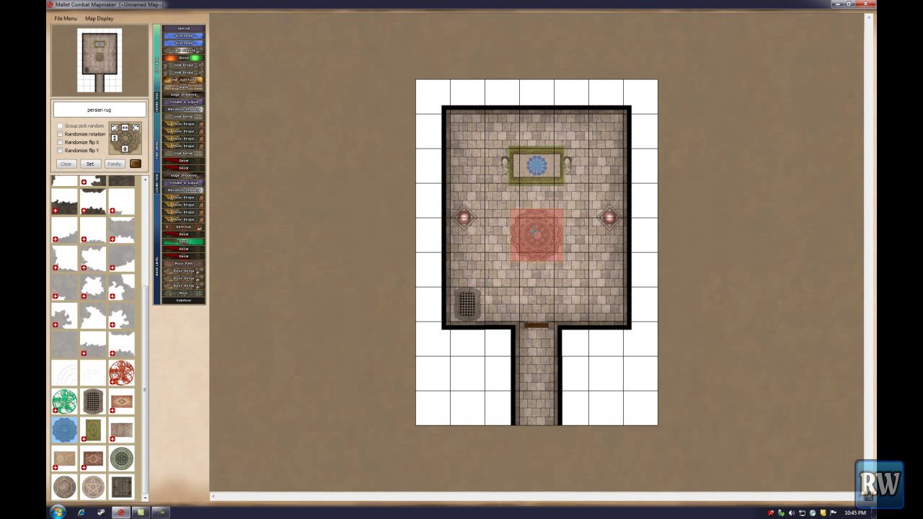
pyautogui.rightClick(433, 233)
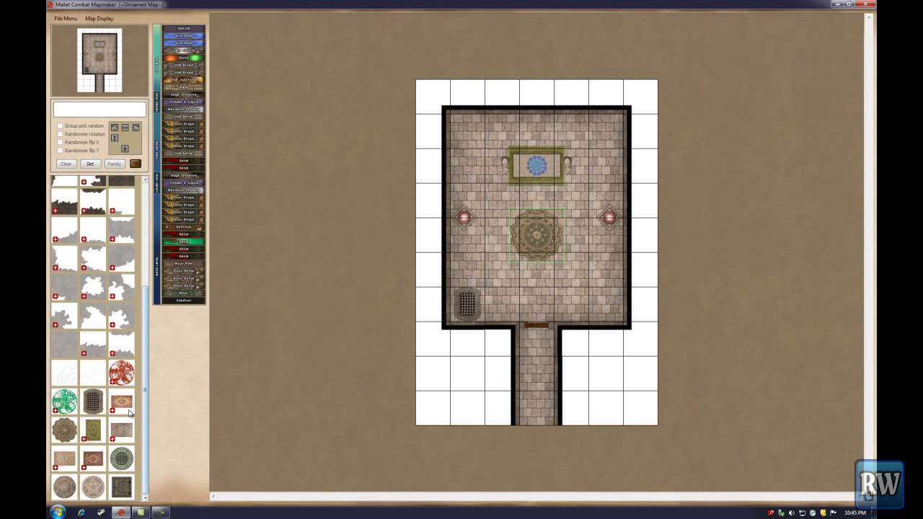
# Place a dirty wetness (50% transparent) edge decal on the floor square directly above the grate
pyautogui.moveTo(147, 397); pyautogui.dragTo(150, 281)
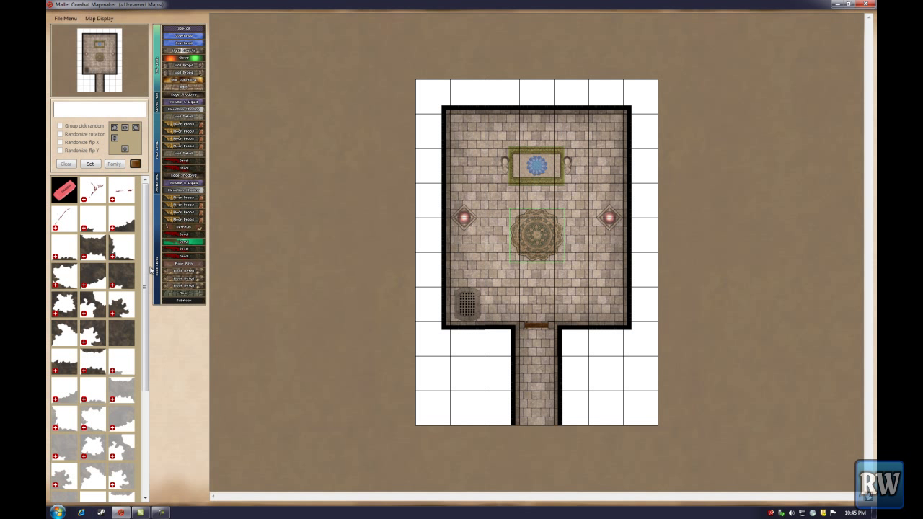
pyautogui.click(123, 424)
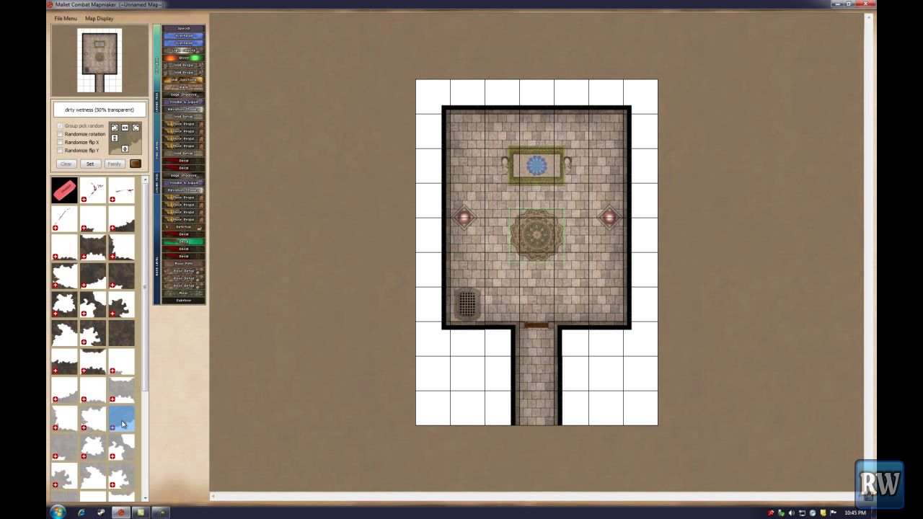
pyautogui.click(72, 423)
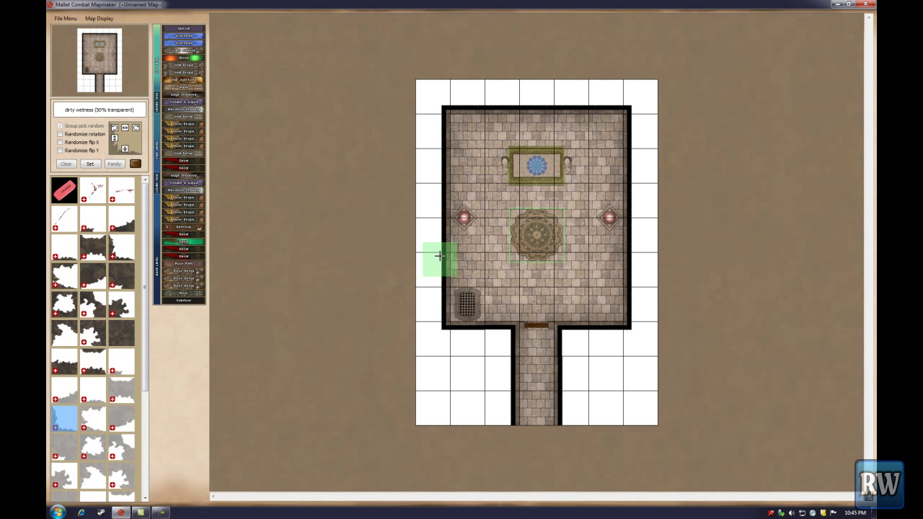
pyautogui.click(464, 267)
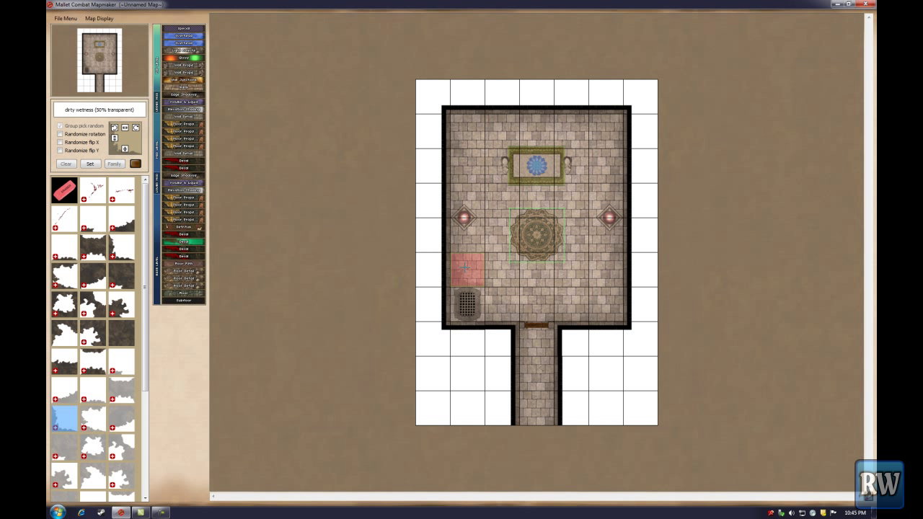
pyautogui.click(464, 268)
pyautogui.click(464, 268)
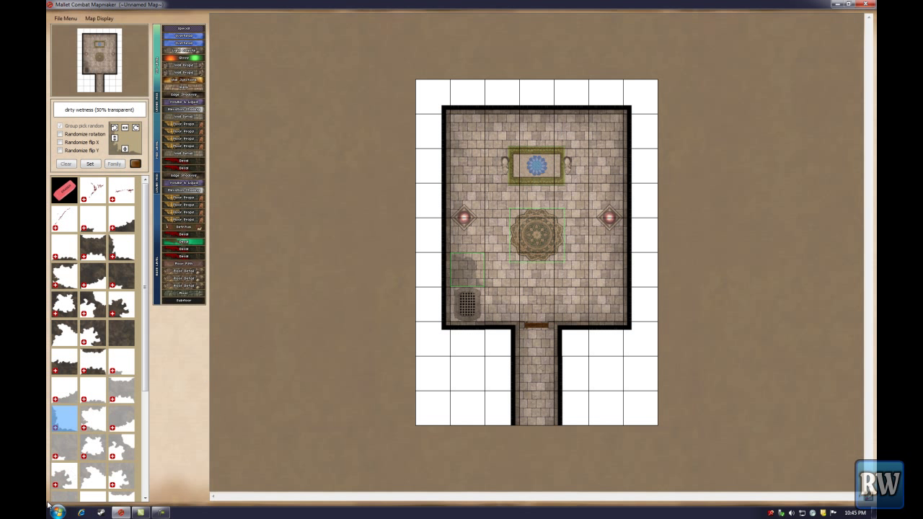
# Cover the grate's square with the full dirty wetness (50% transparent) tile and place an edge piece on the square to its right
pyautogui.moveTo(147, 382); pyautogui.dragTo(146, 440)
pyautogui.click(68, 418)
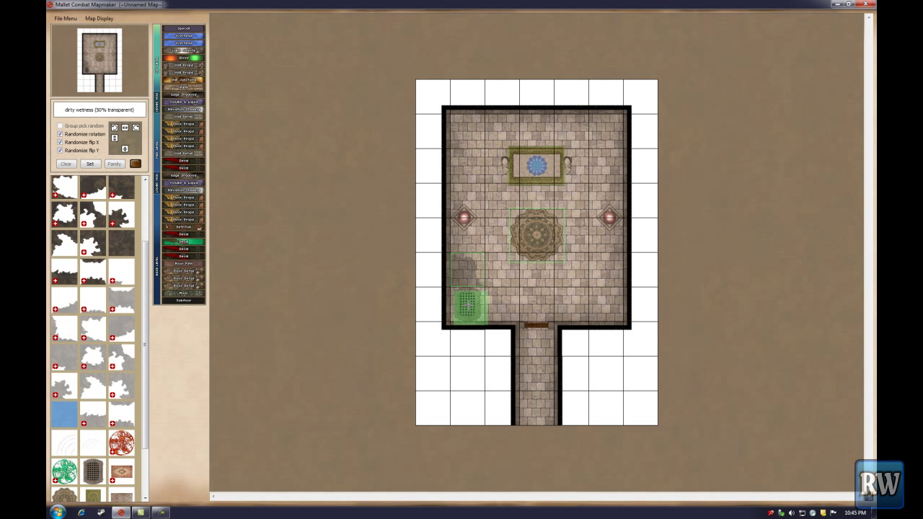
pyautogui.click(467, 304)
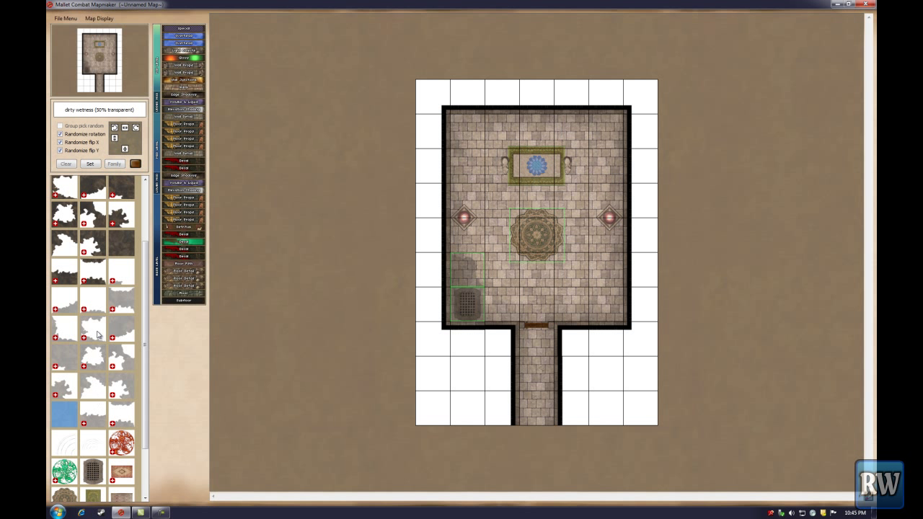
pyautogui.click(65, 333)
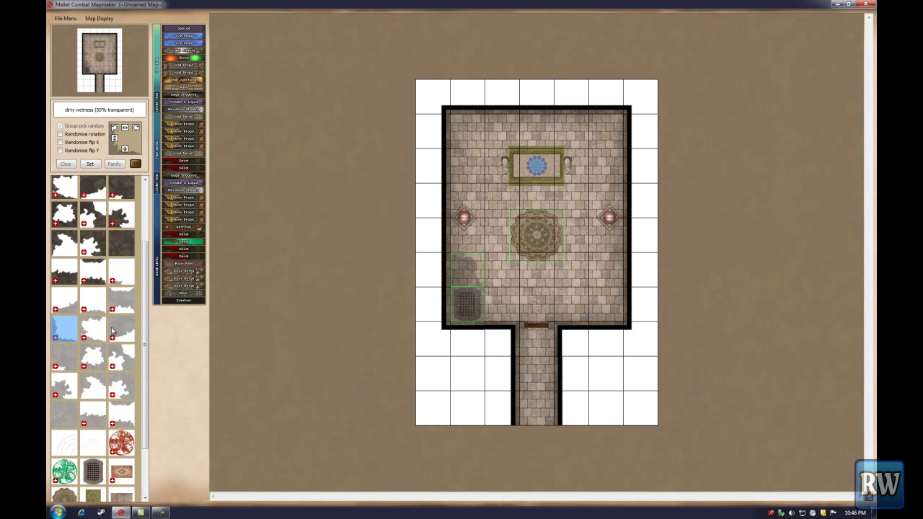
pyautogui.click(498, 301)
pyautogui.rightClick(341, 266)
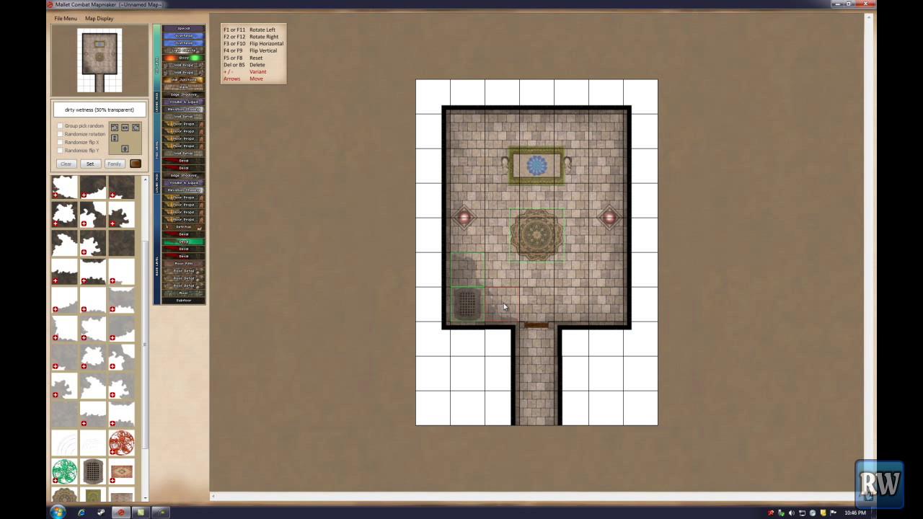
# Try a blood spatters (2x2) decal between the round rug and the door on the base level's topmost decal layer, and discard it
pyautogui.moveTo(148, 309); pyautogui.dragTo(145, 244)
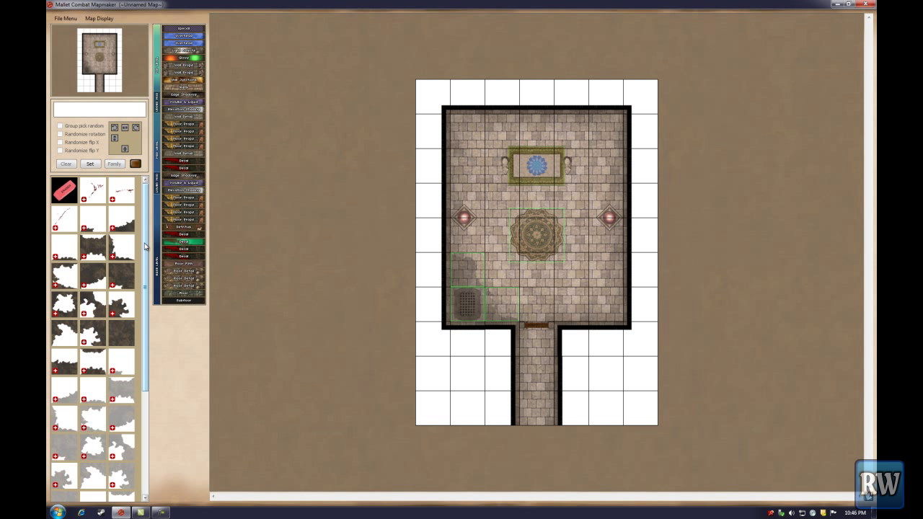
pyautogui.click(186, 234)
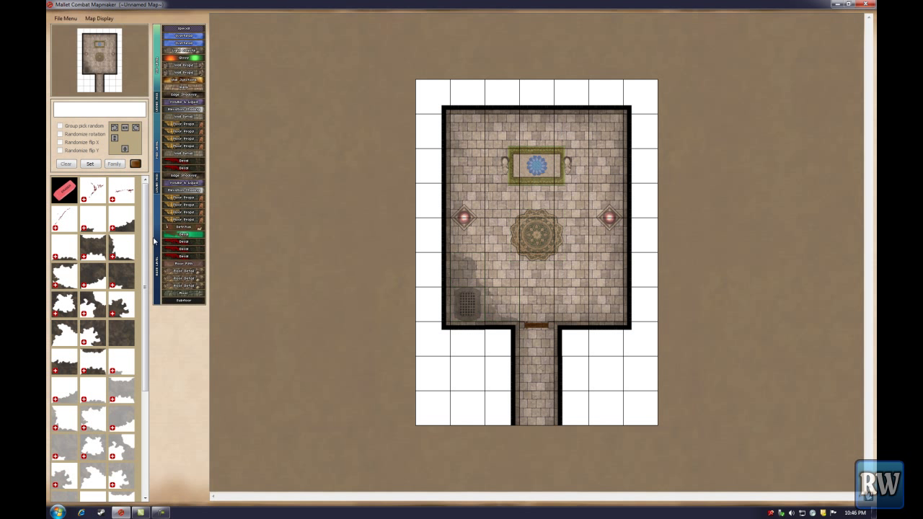
pyautogui.click(95, 195)
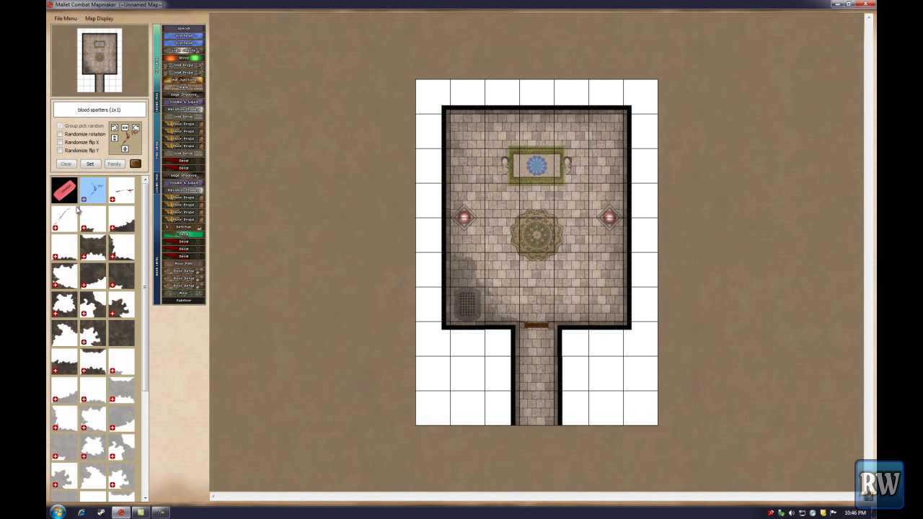
pyautogui.click(71, 218)
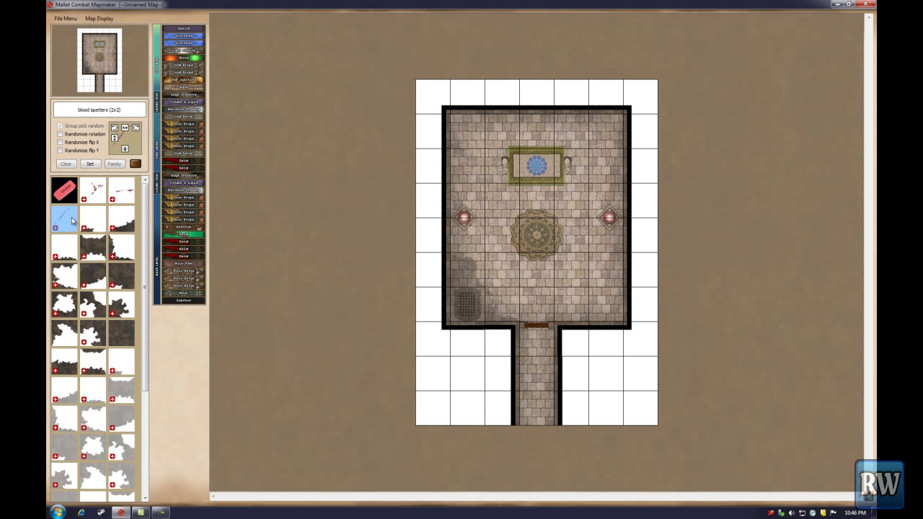
pyautogui.click(533, 282)
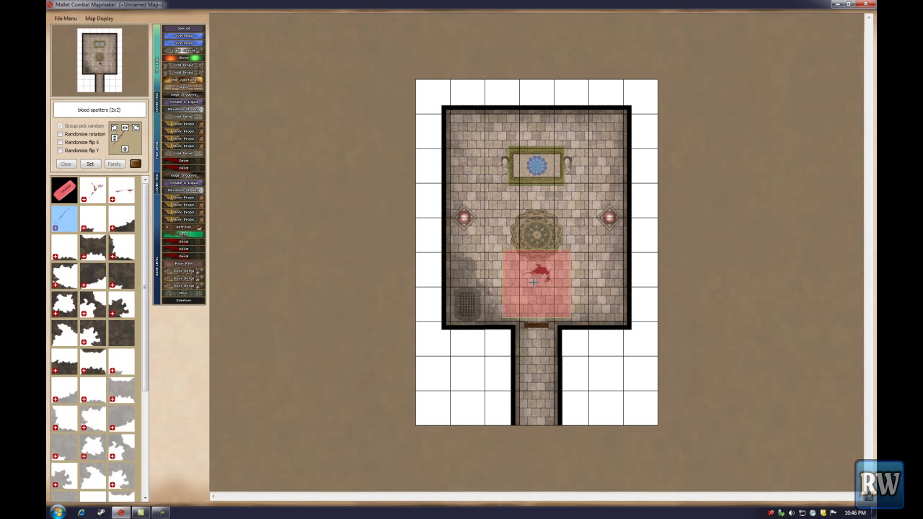
pyautogui.click(532, 282)
pyautogui.click(533, 282)
pyautogui.click(534, 281)
pyautogui.rightClick(534, 281)
pyautogui.press('Escape')
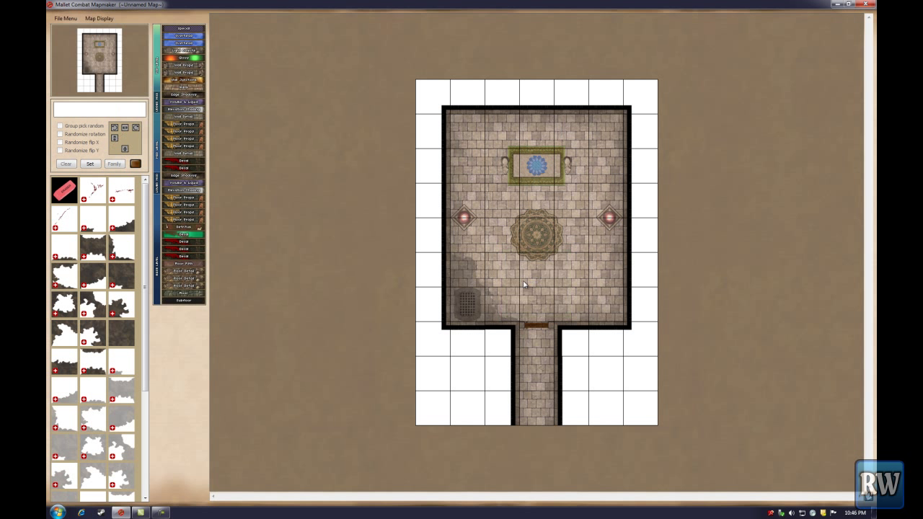
# Place two candles in holders side by side on the altar, on the base level's second-highest floor props layer
pyautogui.click(185, 220)
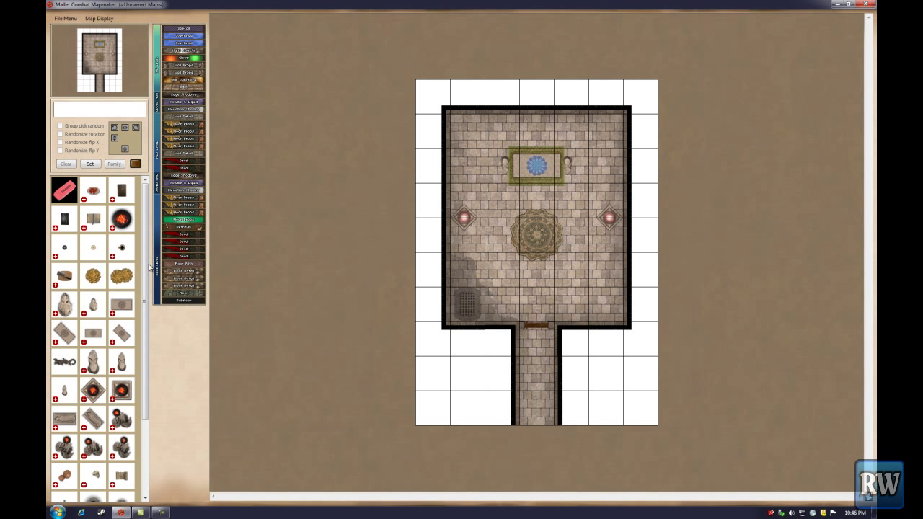
pyautogui.click(184, 205)
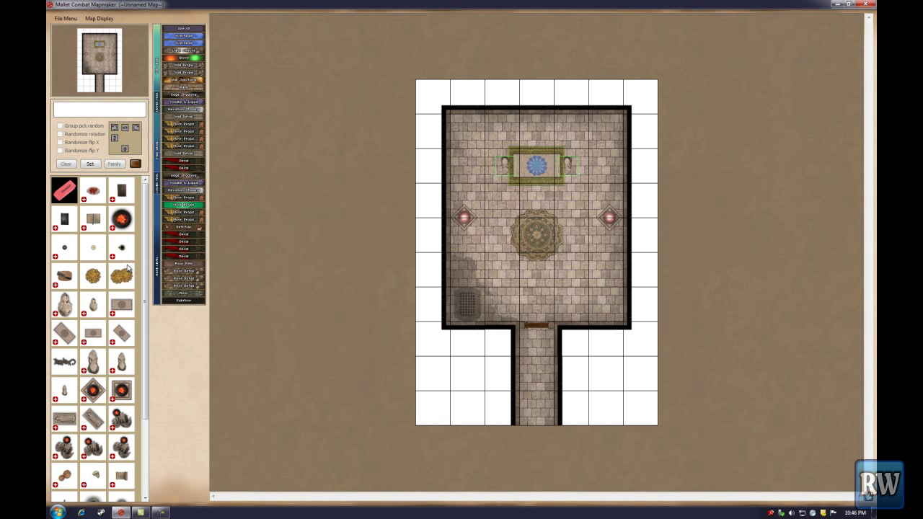
pyautogui.click(69, 253)
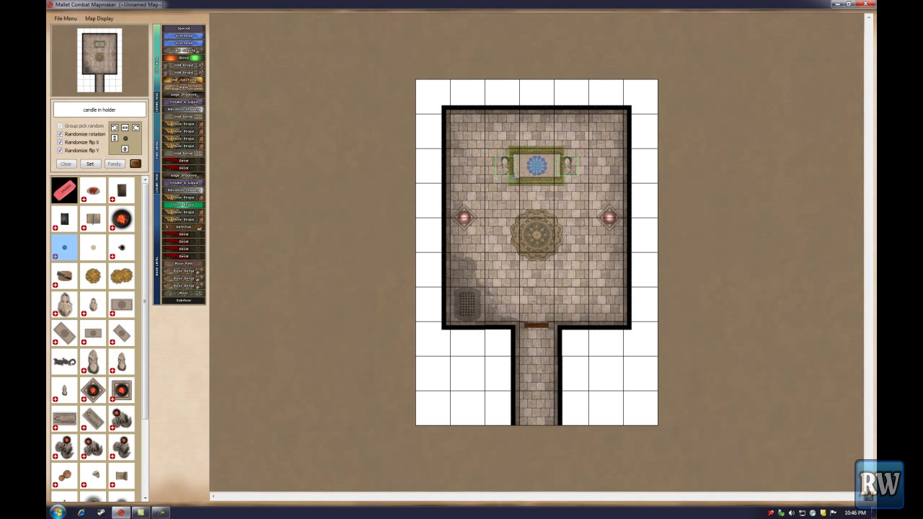
pyautogui.click(527, 165)
pyautogui.click(545, 165)
# Place the black tome (fancy) between the two candles at the altar's centre, on the base level's topmost floor props layer
pyautogui.click(183, 198)
pyautogui.click(69, 223)
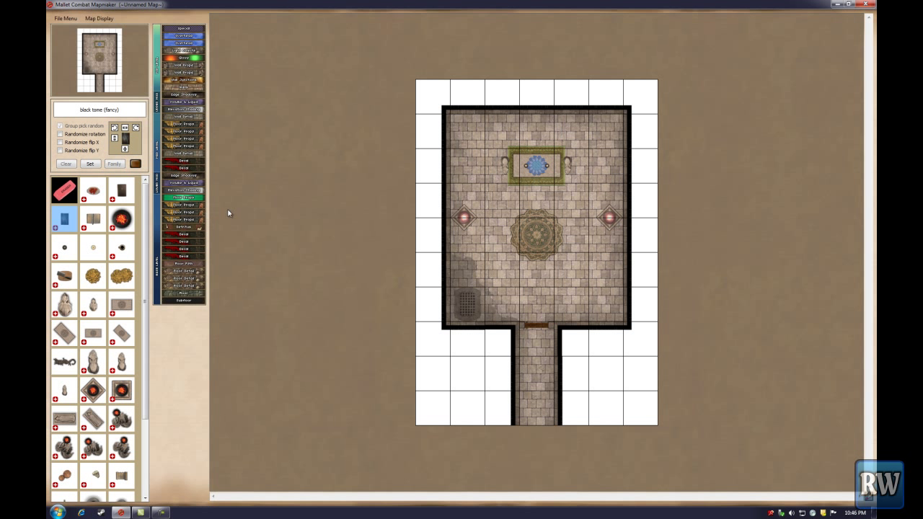
pyautogui.click(536, 165)
pyautogui.click(536, 165)
pyautogui.scroll(2, 536, 165)
pyautogui.rightClick(477, 174)
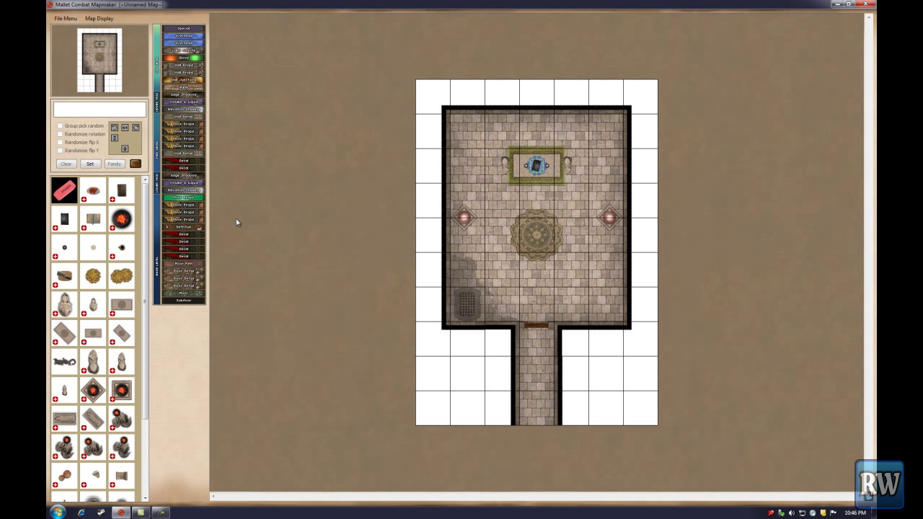
# Review which objects sit on each of the base level's floor props layers, ending on the topmost one
pyautogui.click(199, 206)
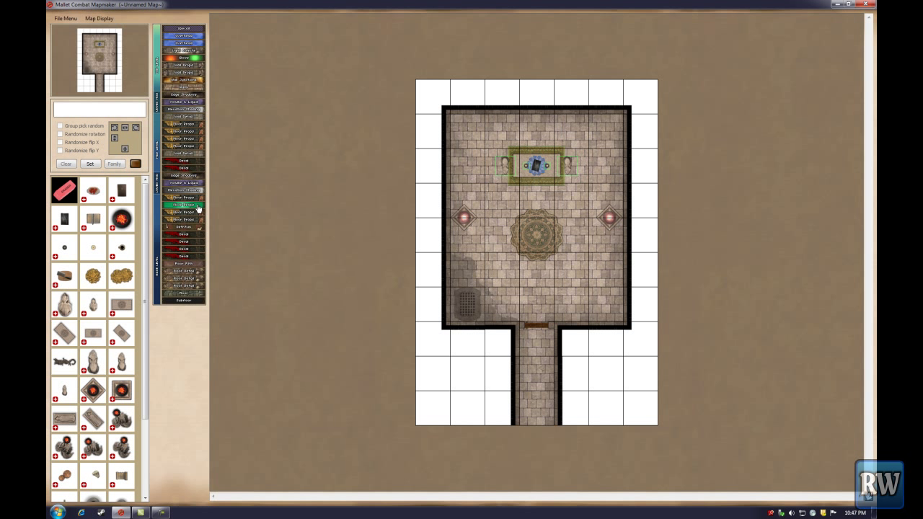
pyautogui.click(193, 215)
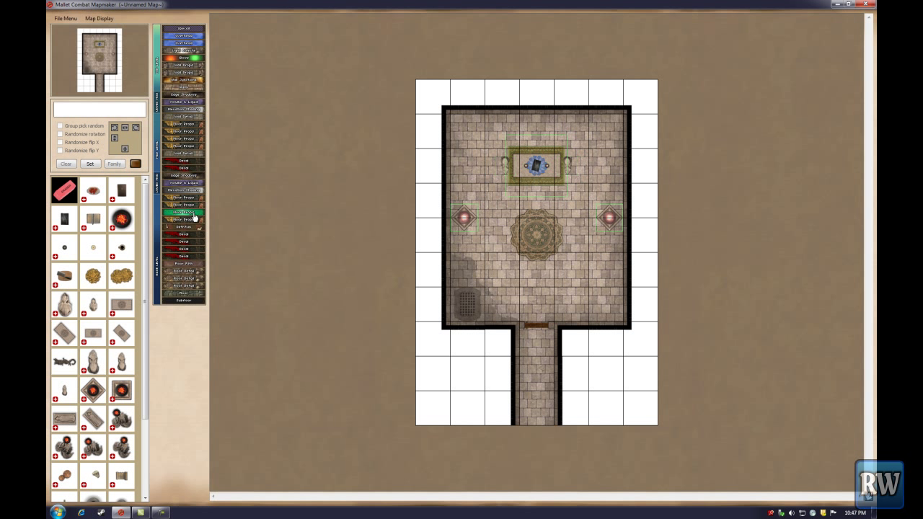
pyautogui.click(195, 220)
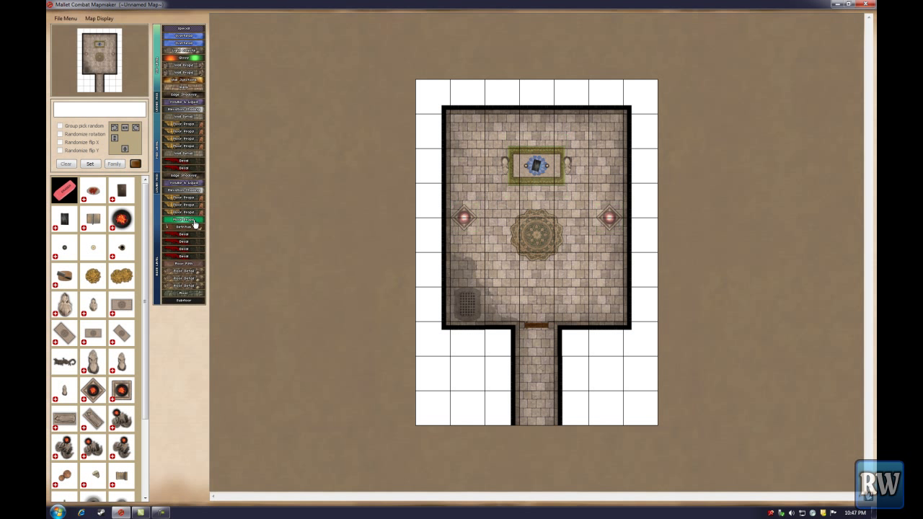
pyautogui.click(193, 198)
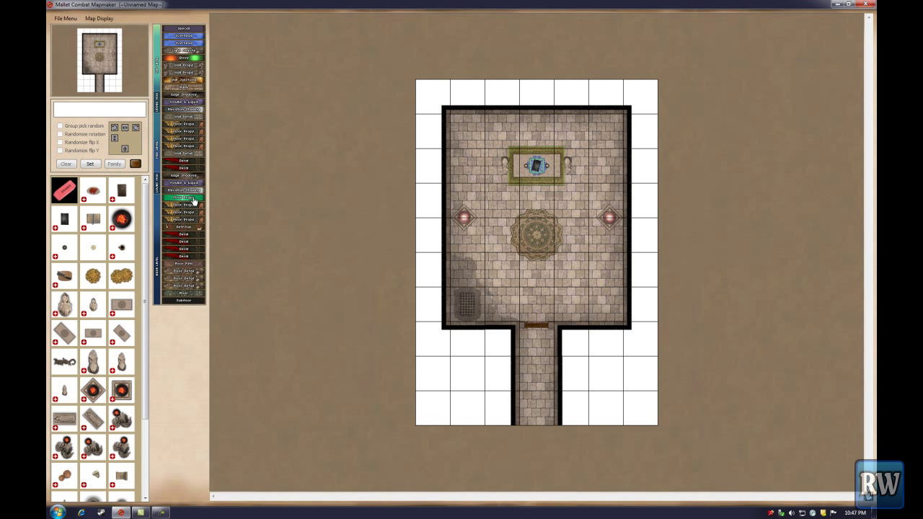
# Place two large vases inside the room, one on each side of the door, on the base level's topmost floor props layer
pyautogui.moveTo(147, 249); pyautogui.dragTo(137, 328)
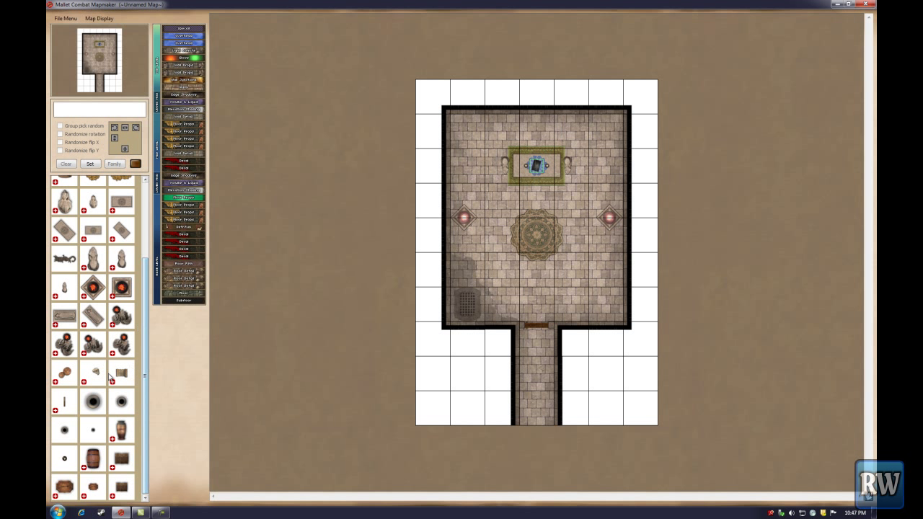
pyautogui.click(94, 401)
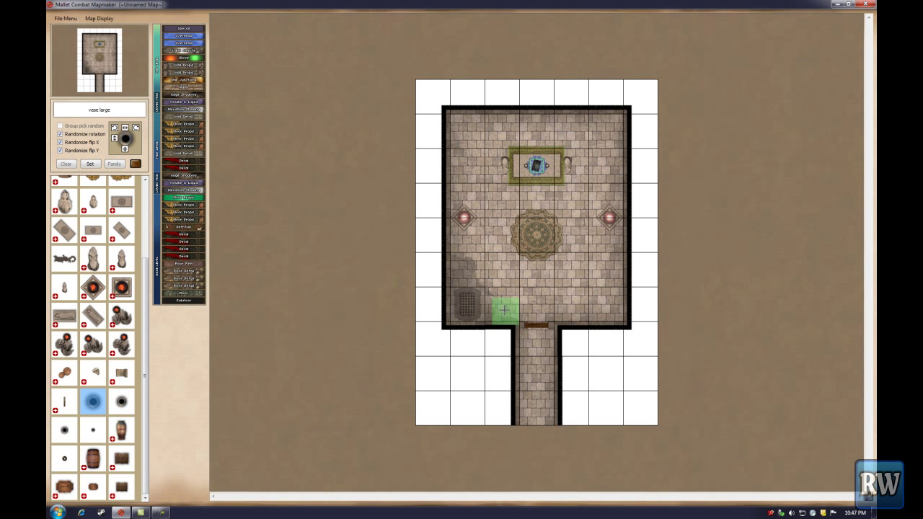
pyautogui.click(504, 310)
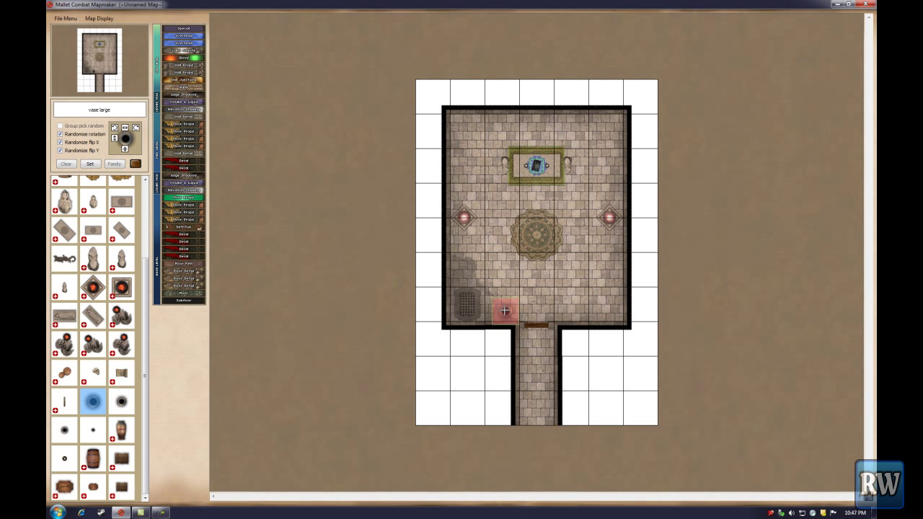
pyautogui.click(565, 310)
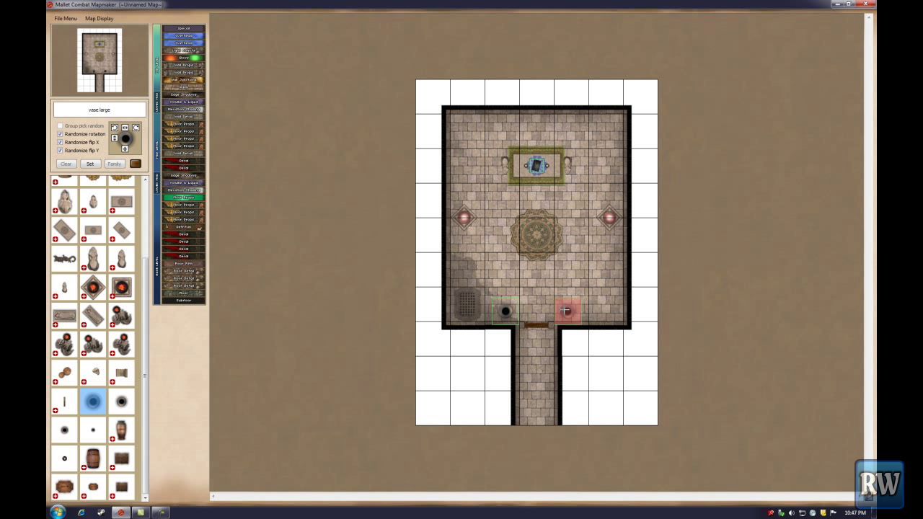
pyautogui.rightClick(569, 247)
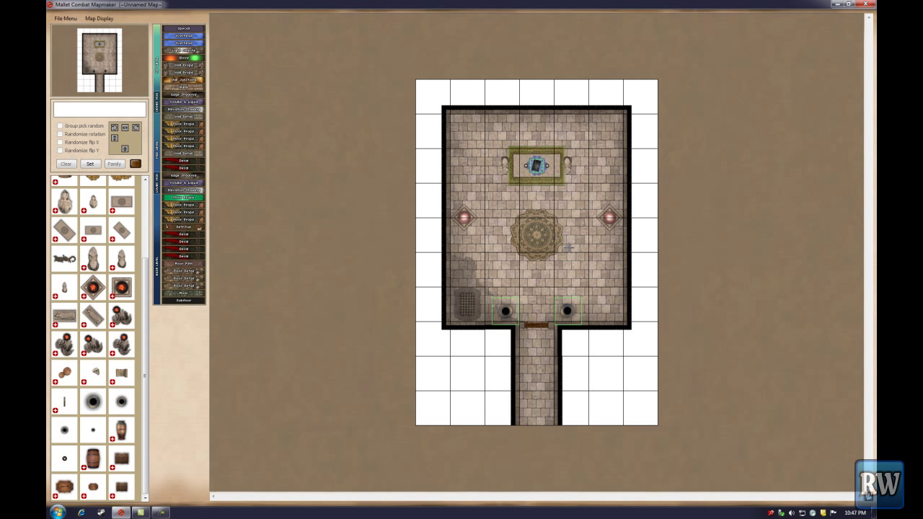
pyautogui.click(573, 316)
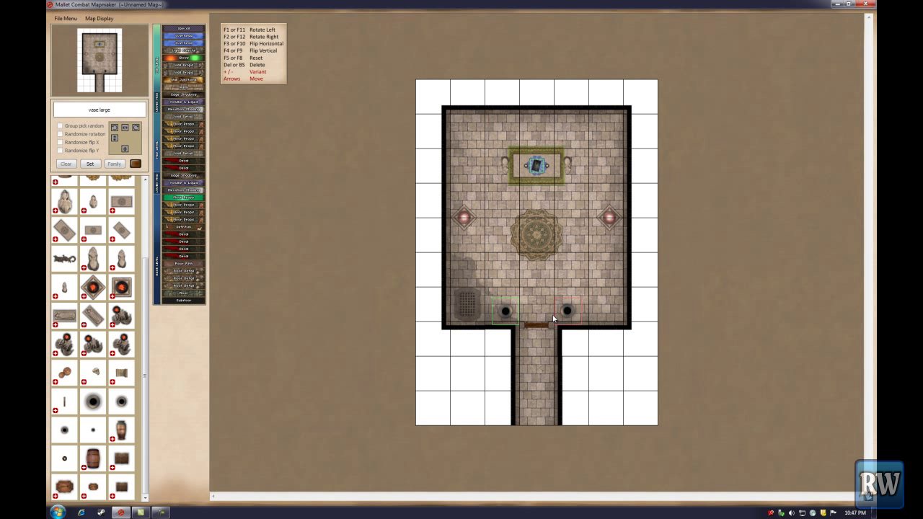
pyautogui.rightClick(512, 318)
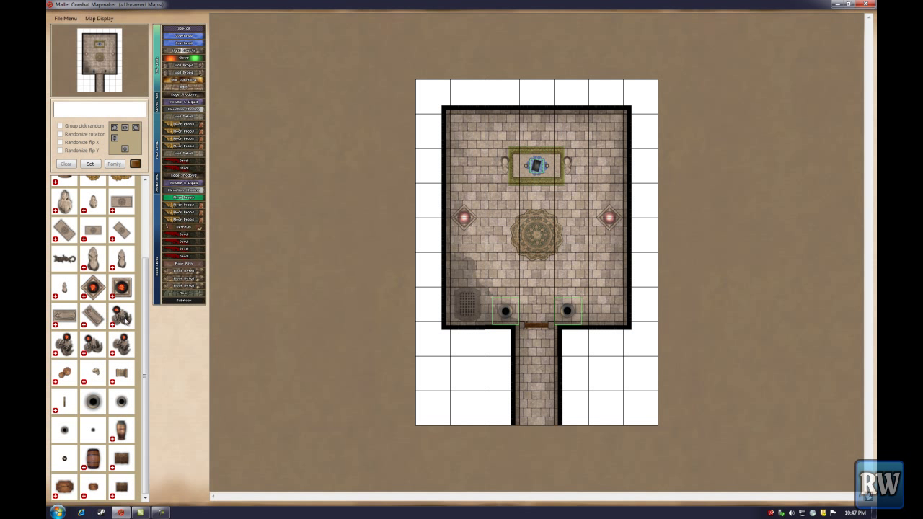
# Place medium stone dragon braziers in the room's two upper corners, mirrored so that their fire bowls face inward
pyautogui.click(121, 350)
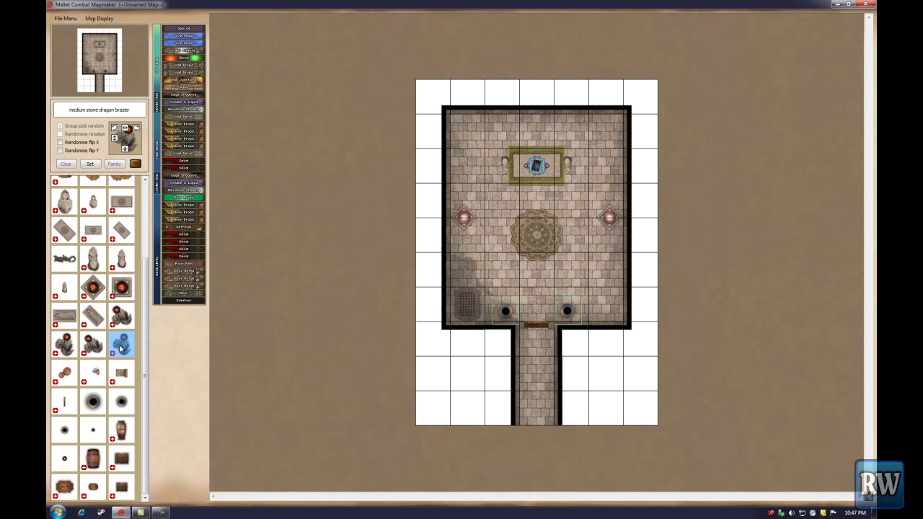
pyautogui.click(465, 126)
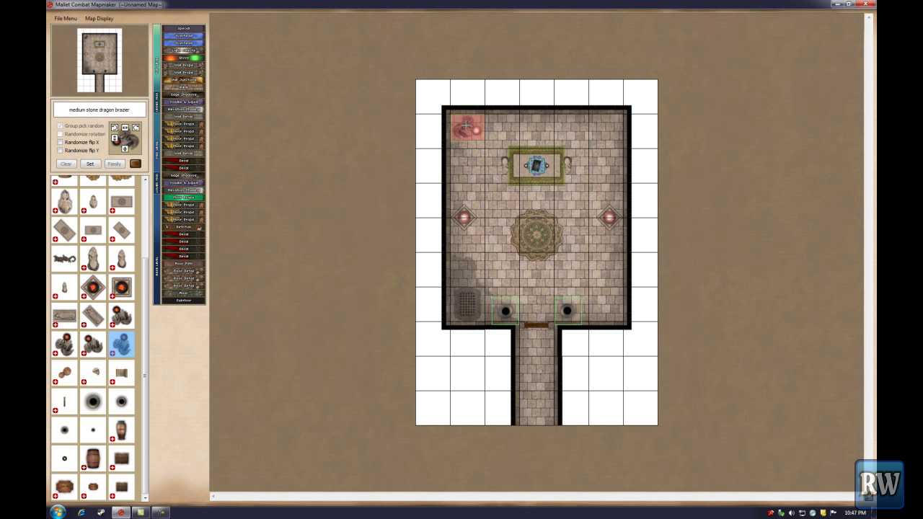
pyautogui.click(604, 126)
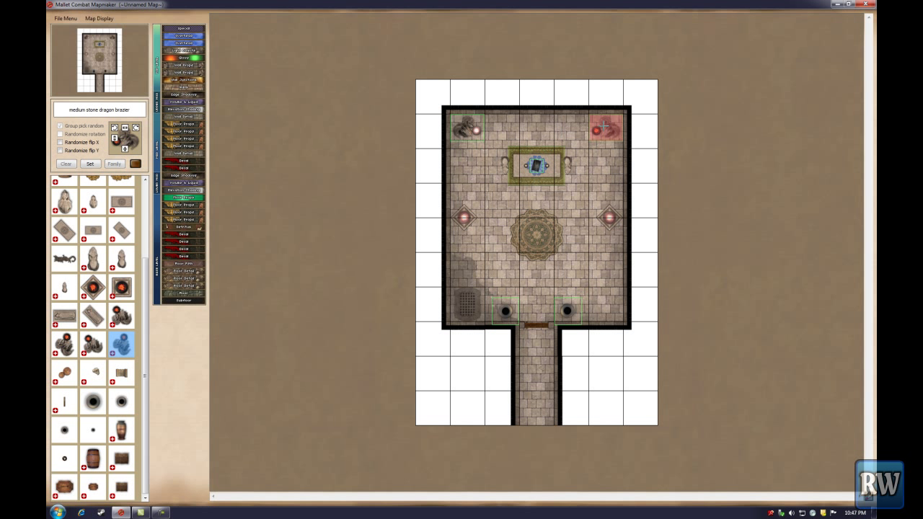
pyautogui.rightClick(603, 127)
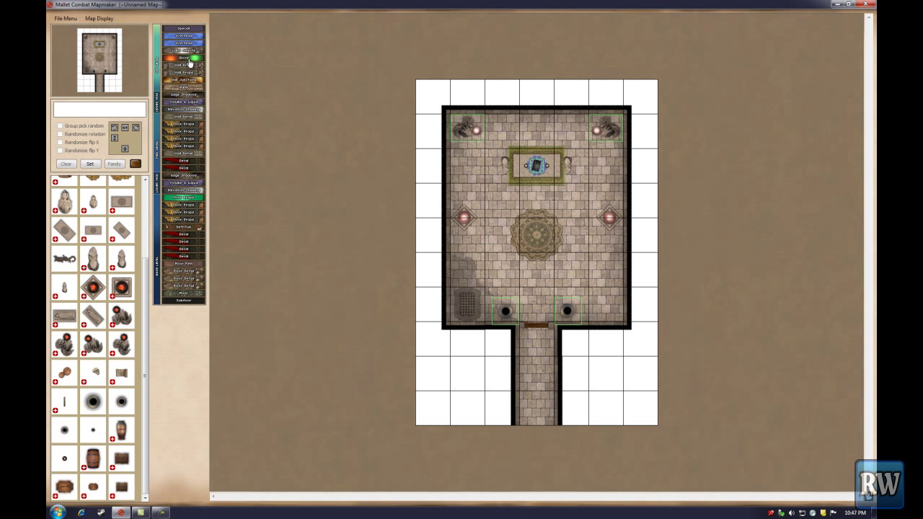
# Cover the room and corridor with 20% elevation shading on the upper Elevation Shading layer, and turn off tile highlighting
pyautogui.click(190, 110)
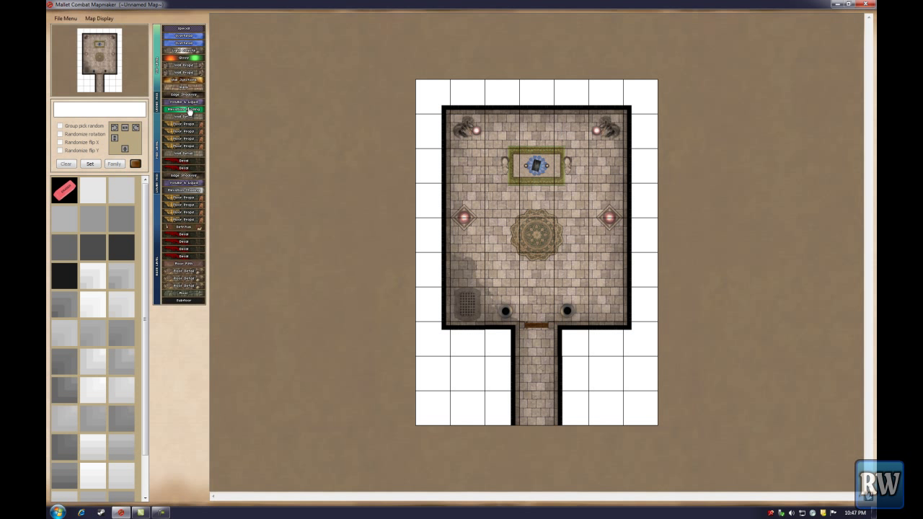
pyautogui.click(116, 193)
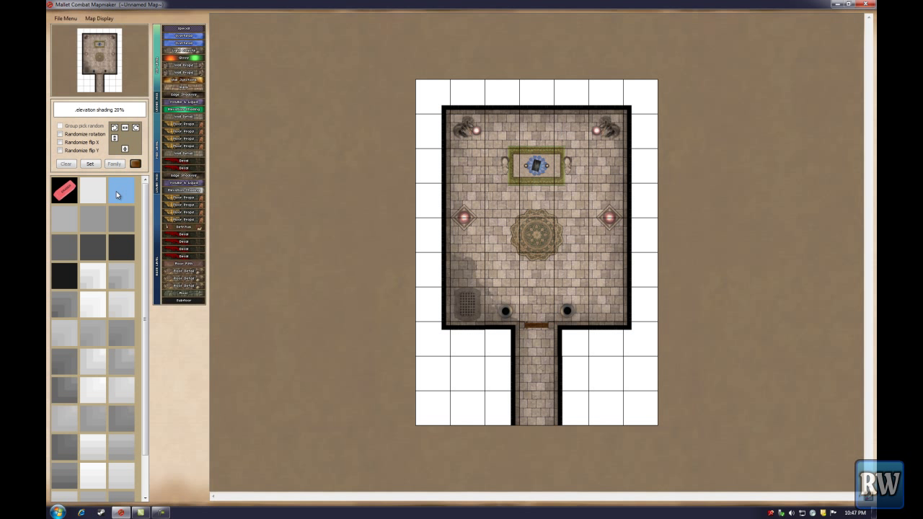
pyautogui.moveTo(465, 141)
pyautogui.mouseDown()
pyautogui.moveTo(505, 209)
pyautogui.moveTo(609, 310)
pyautogui.moveTo(569, 306)
pyautogui.mouseUp()
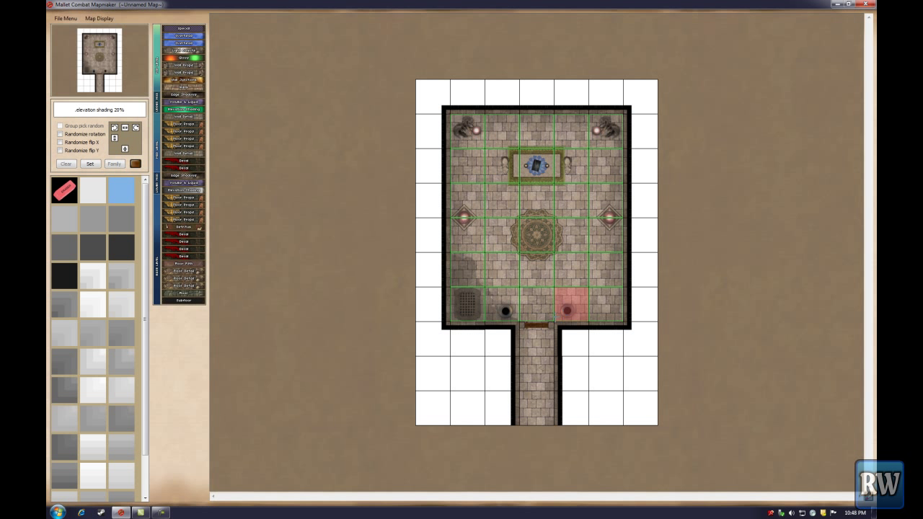
pyautogui.moveTo(540, 336); pyautogui.dragTo(537, 411)
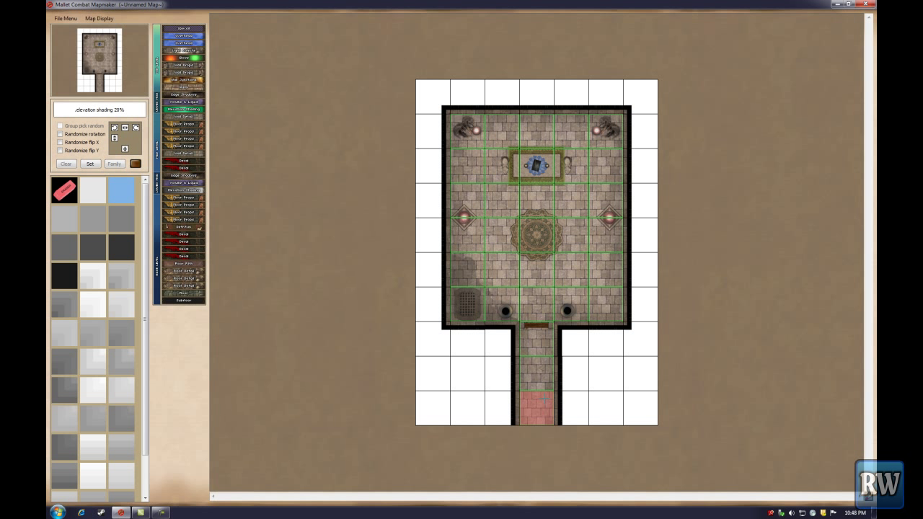
pyautogui.press('Escape')
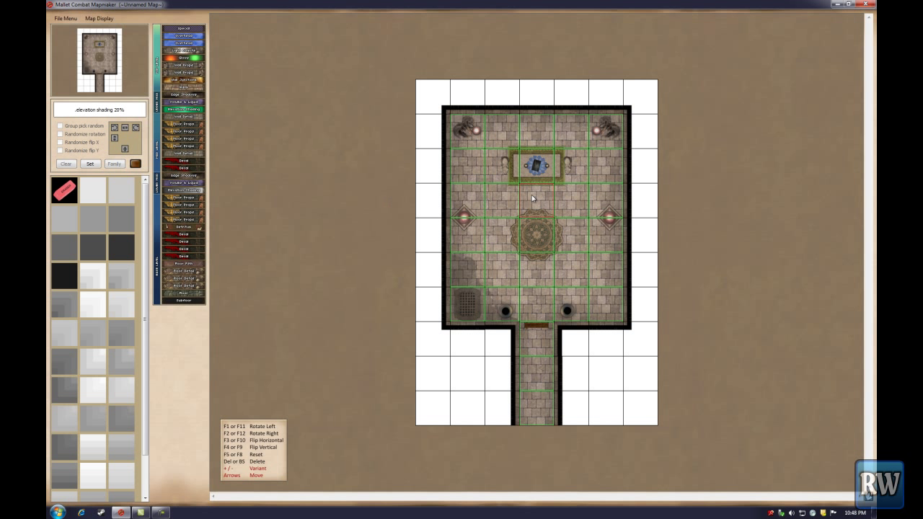
pyautogui.click(99, 18)
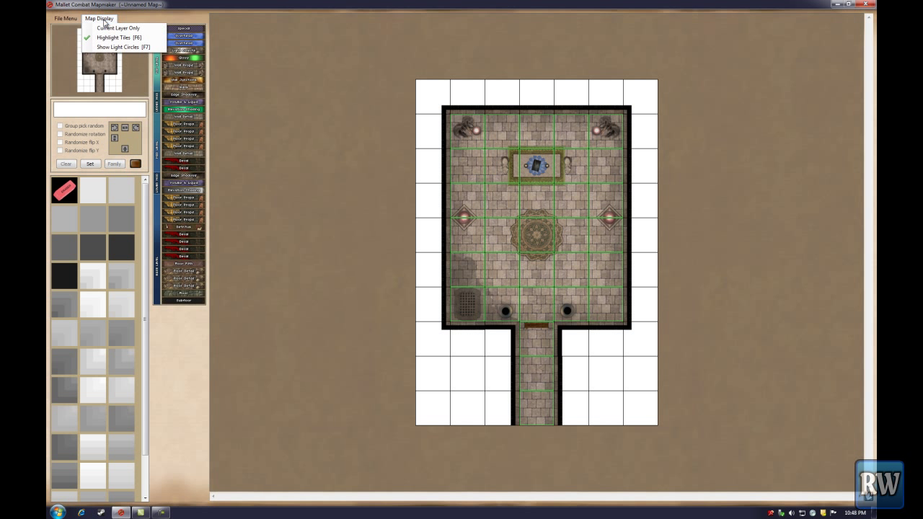
pyautogui.click(107, 39)
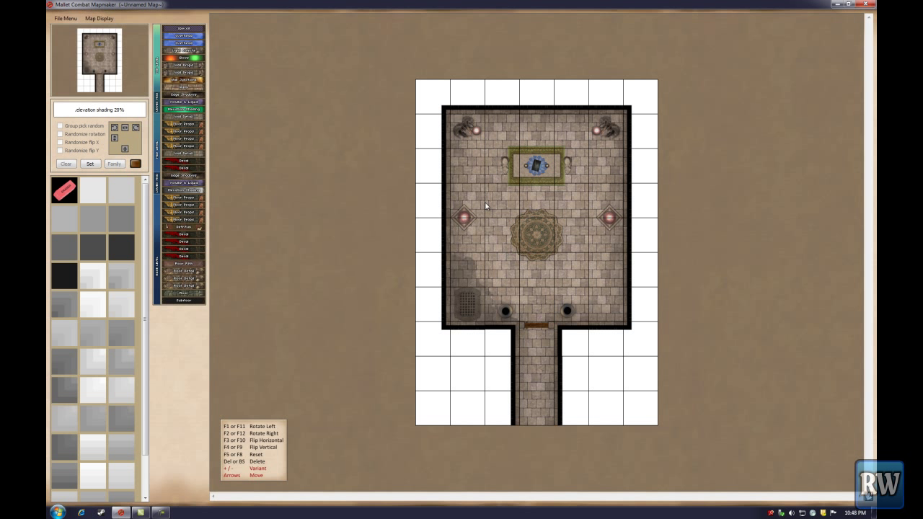
# Place a Candle light on each of the two altar candles, on the light effects layer
pyautogui.click(187, 51)
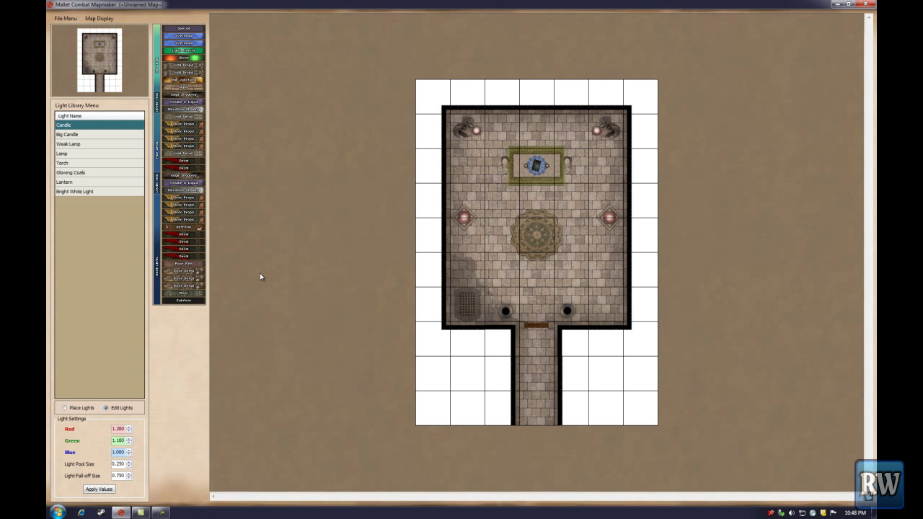
pyautogui.click(83, 408)
pyautogui.click(527, 166)
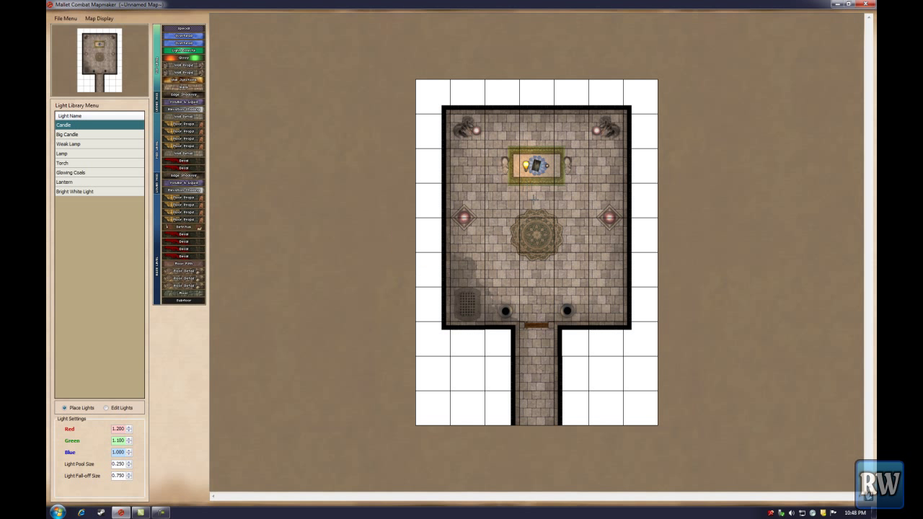
pyautogui.click(547, 165)
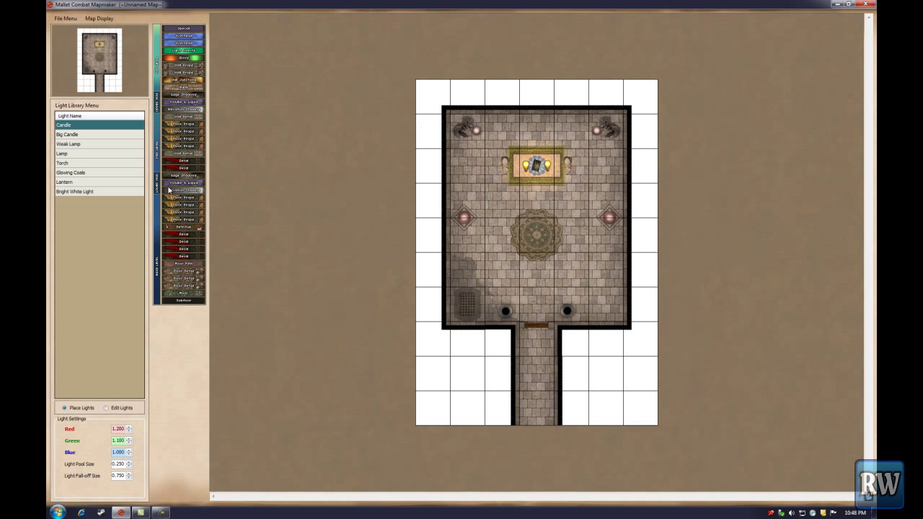
# Place a Lamp light on each of the two diamond-shaped braziers beside the side walls
pyautogui.click(94, 154)
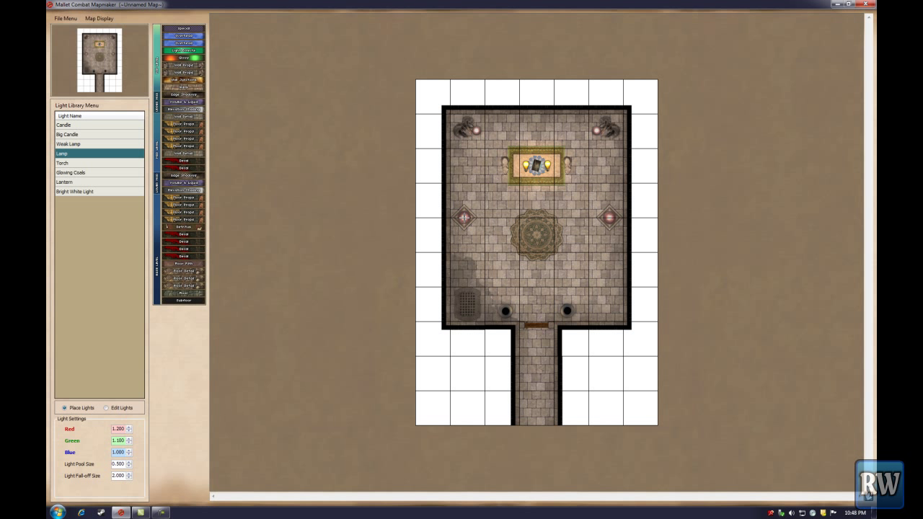
pyautogui.click(464, 216)
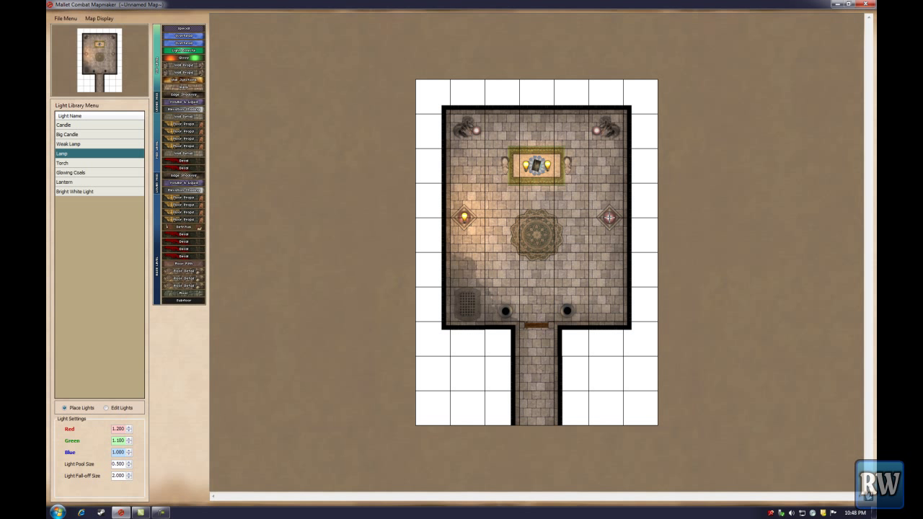
pyautogui.click(609, 217)
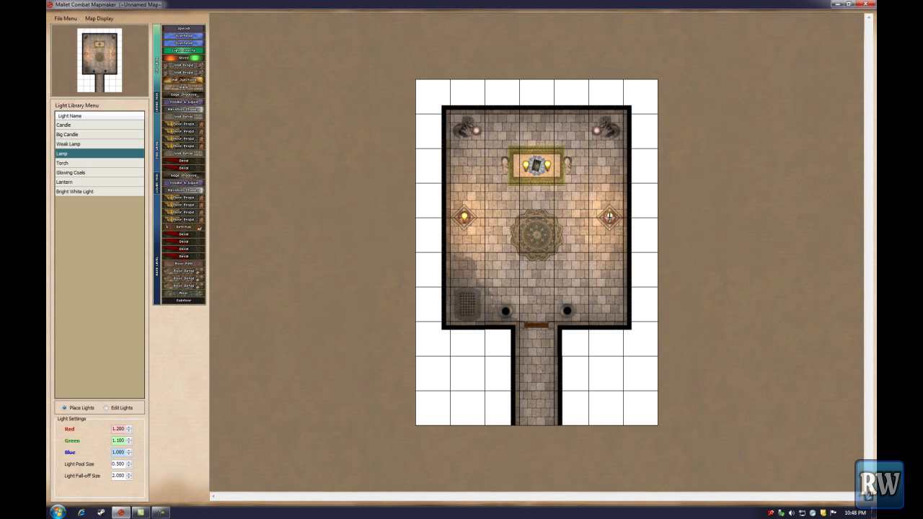
# Place a Weak Lamp light on the fire bowl of each dragon brazier in the upper corners
pyautogui.click(80, 144)
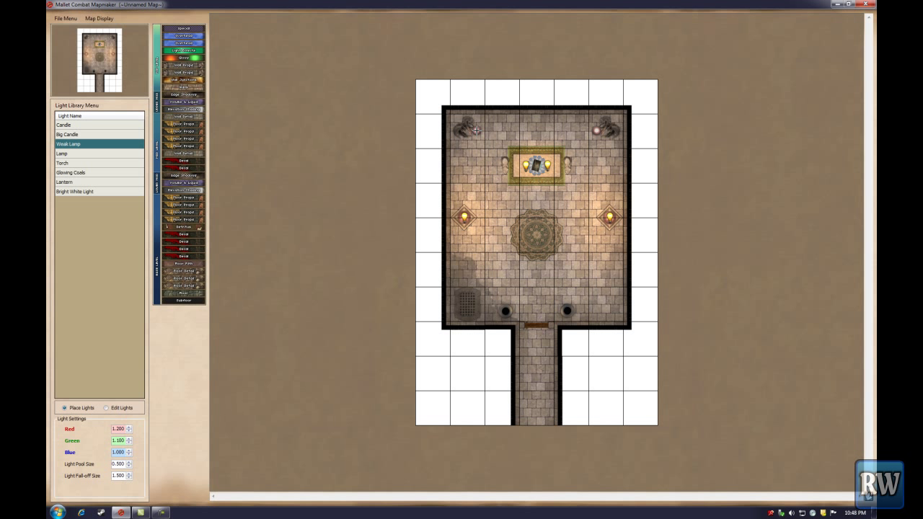
pyautogui.click(475, 130)
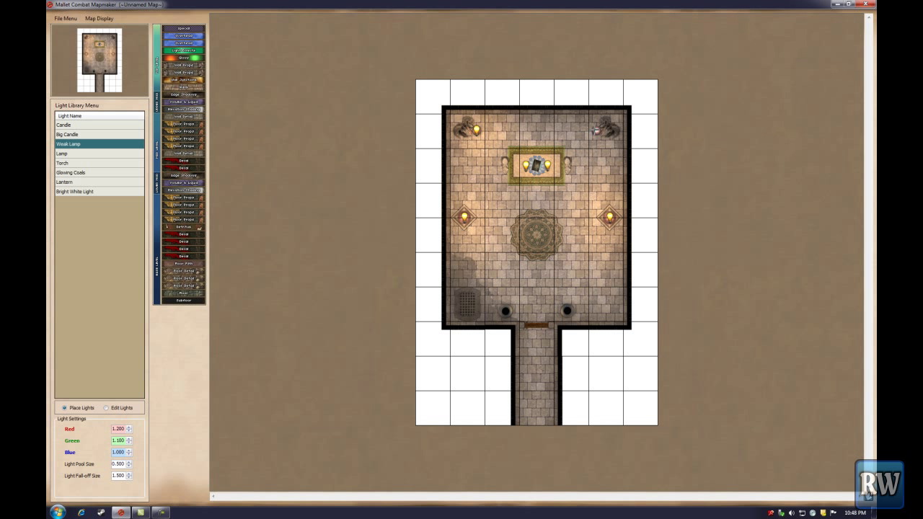
pyautogui.click(596, 131)
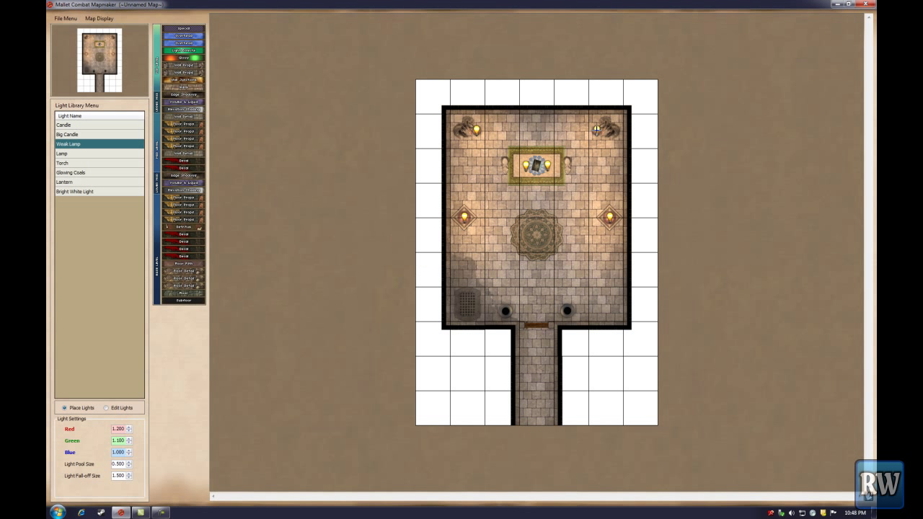
pyautogui.rightClick(564, 280)
# Scatter bones over the floor grate and near the right wall below the brazier, on the base level's detritus layer
pyautogui.click(191, 231)
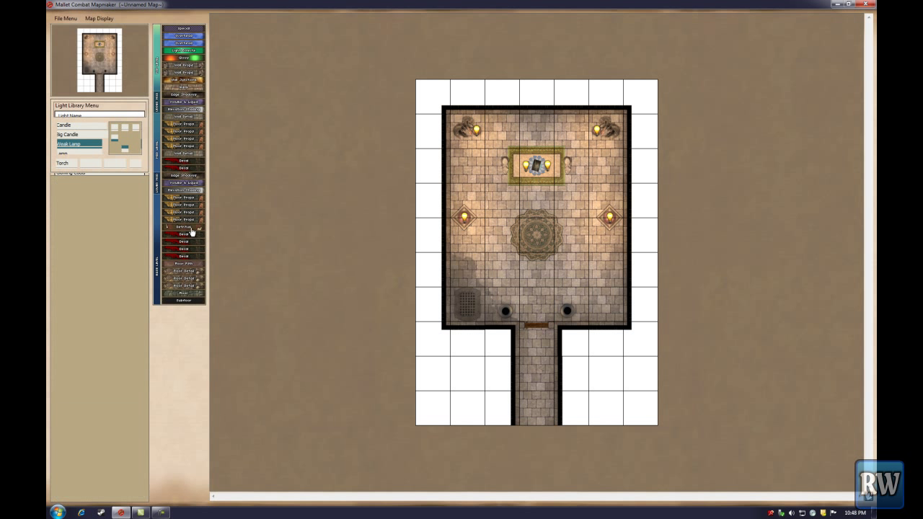
pyautogui.click(92, 189)
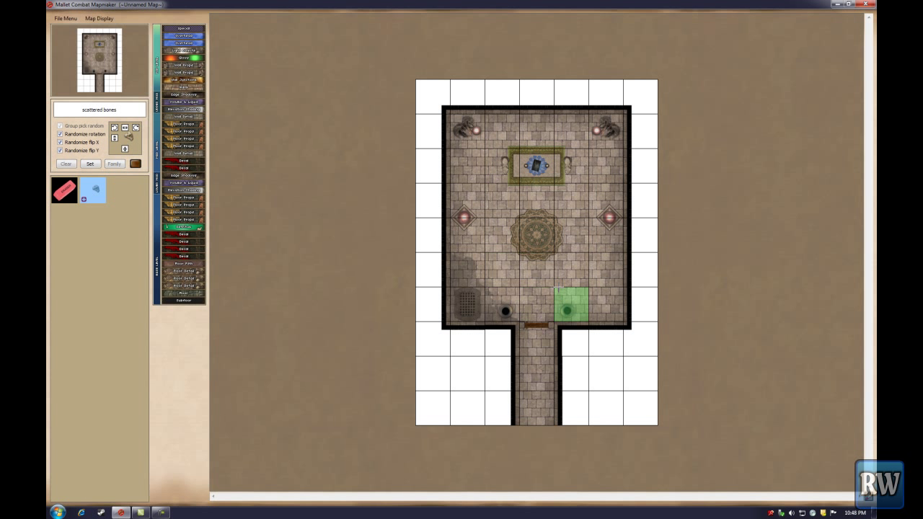
pyautogui.click(467, 304)
pyautogui.click(596, 275)
pyautogui.click(610, 281)
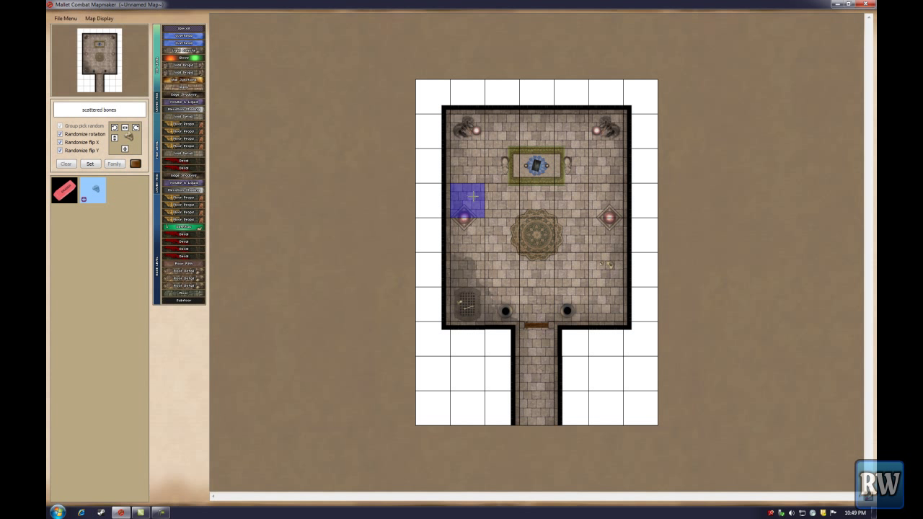
pyautogui.rightClick(367, 216)
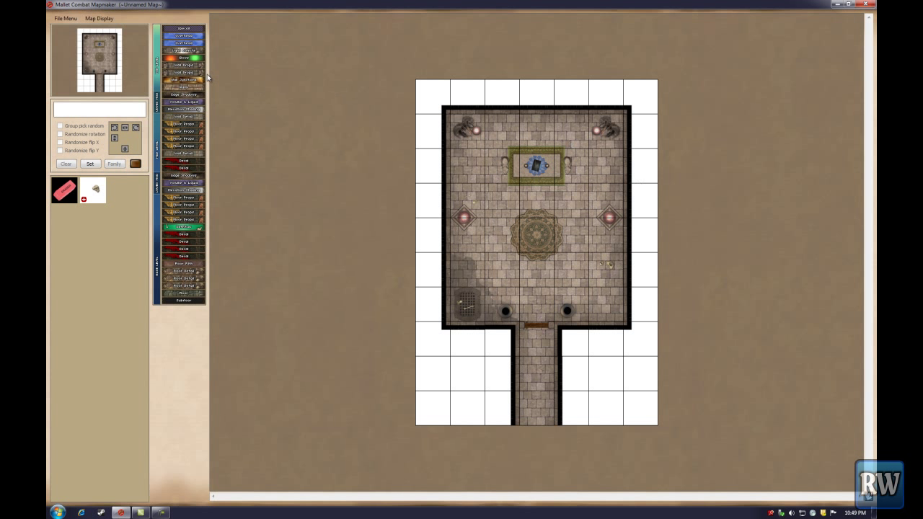
# View the finished map with its lighting and examine the grid printing settings in the setup options, leaving them as they are
pyautogui.click(190, 51)
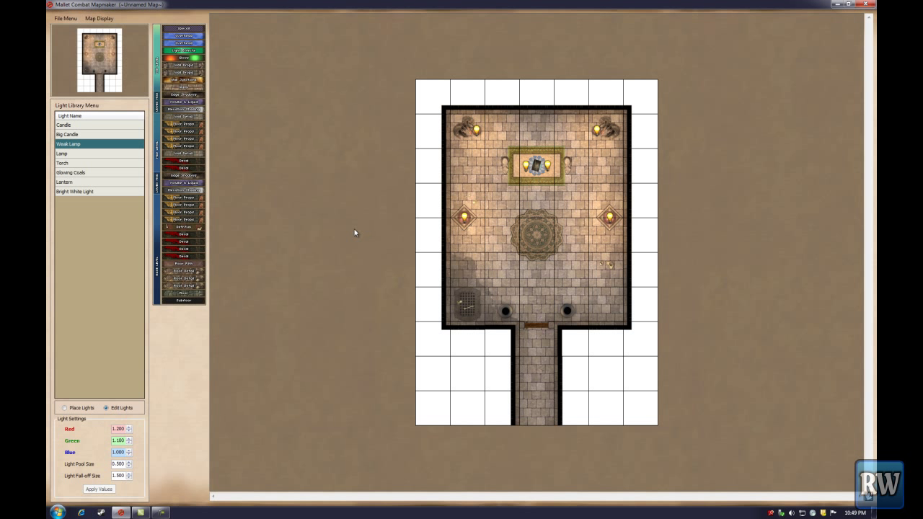
pyautogui.click(72, 20)
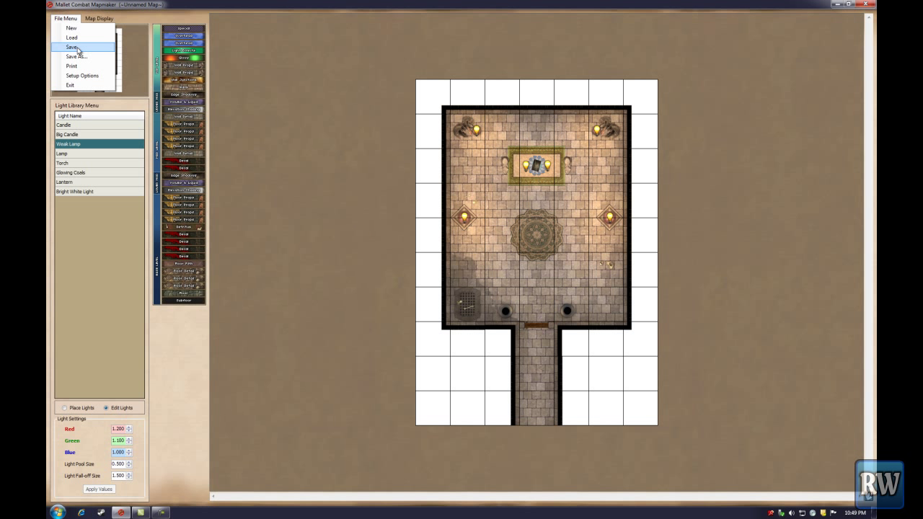
pyautogui.click(80, 75)
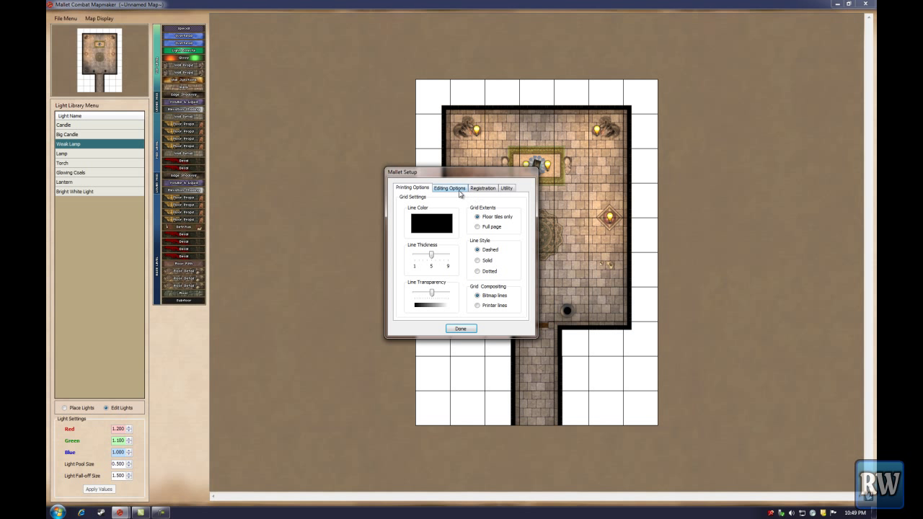
pyautogui.click(461, 328)
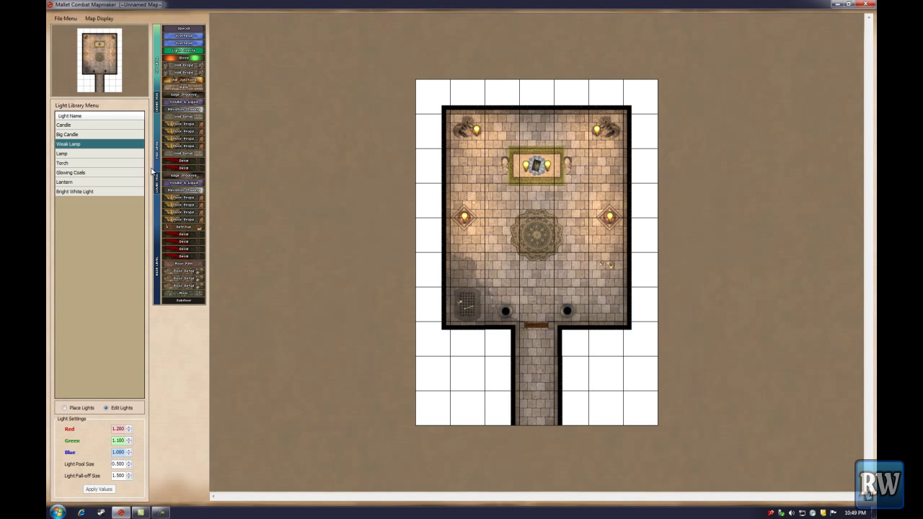
pyautogui.click(59, 20)
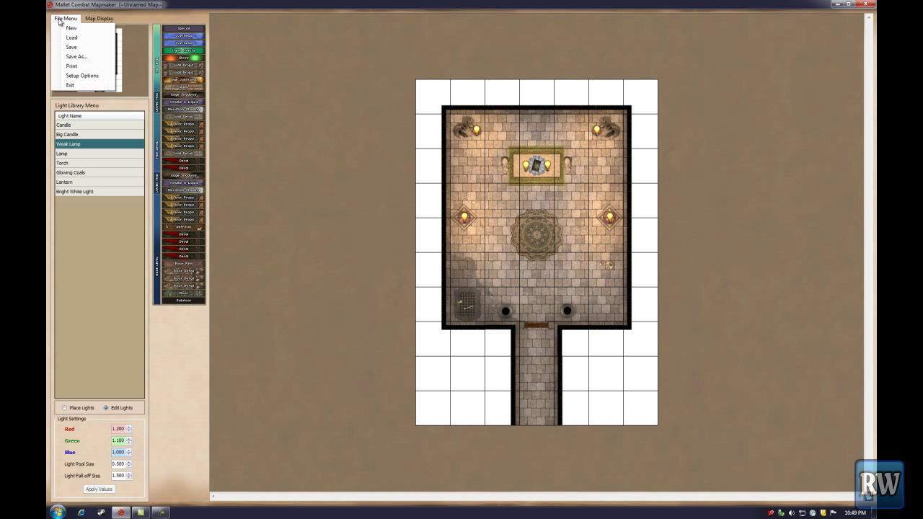
pyautogui.click(70, 85)
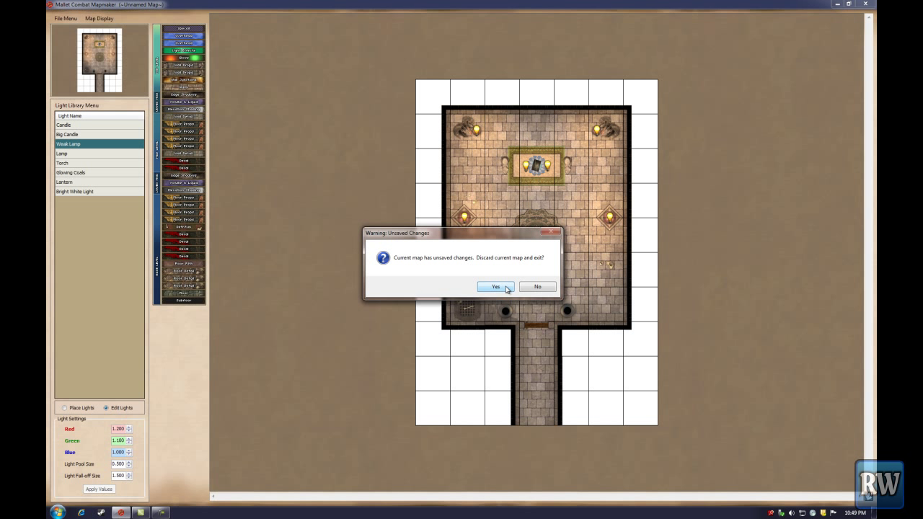
pyautogui.click(531, 288)
# Save the map as "Test Map #1" in the Mallet Maps folder, in Mallet Map format, and exit the program
pyautogui.click(65, 18)
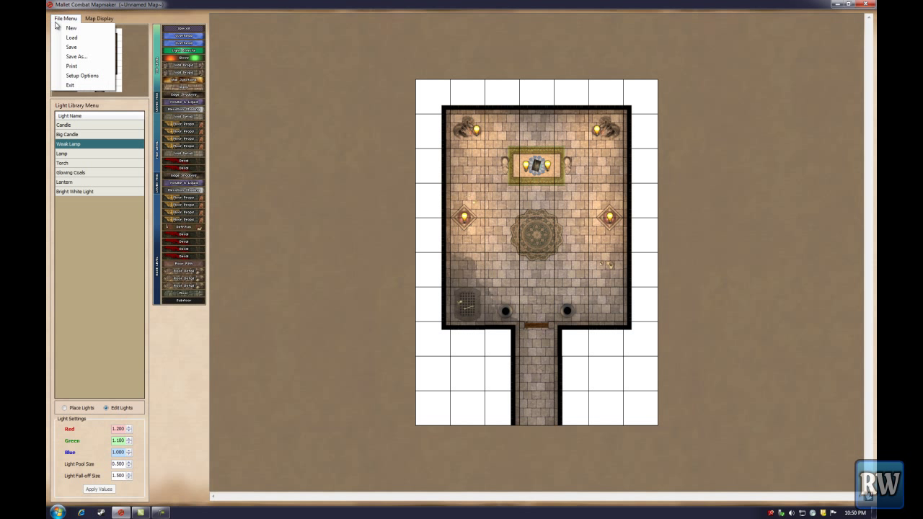
pyautogui.click(72, 49)
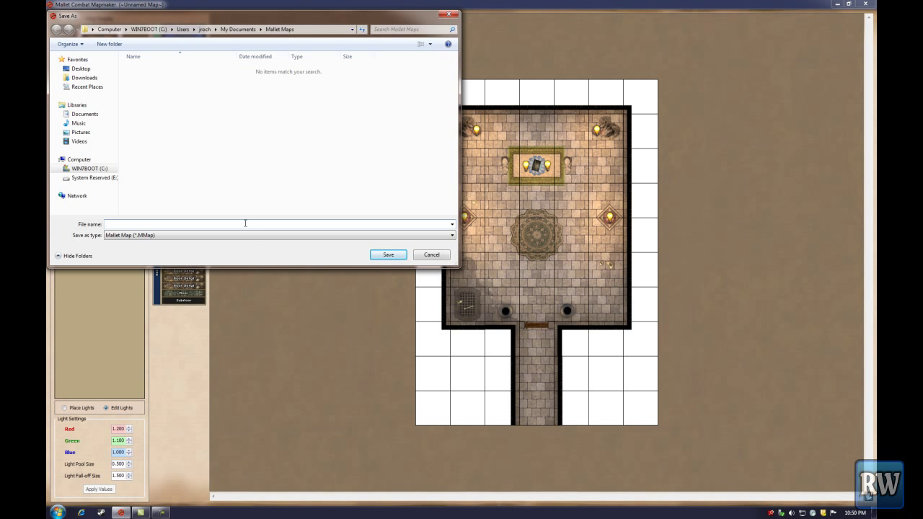
pyautogui.write('Test Map #1')
pyautogui.click(384, 254)
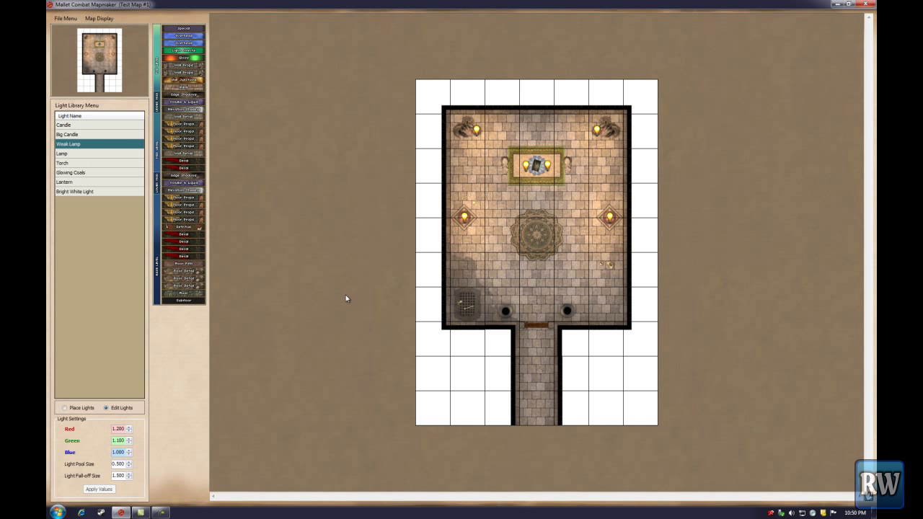
pyautogui.click(65, 18)
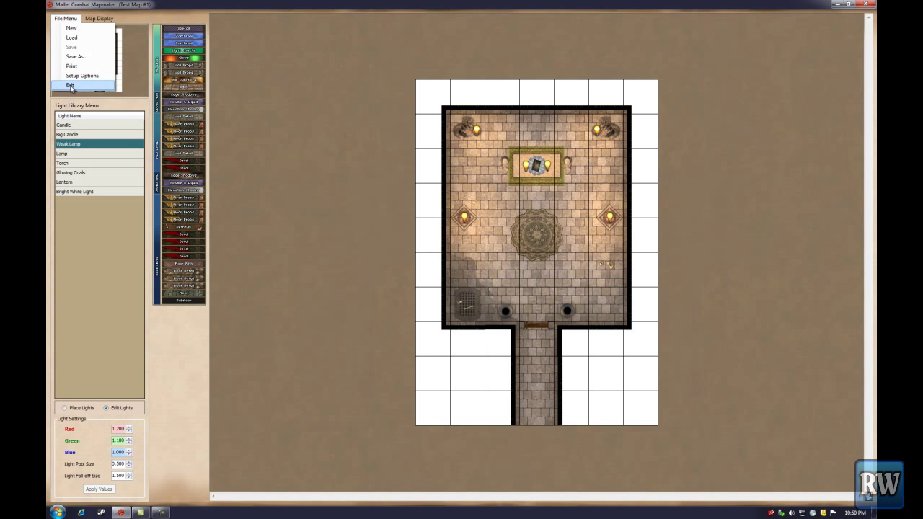
pyautogui.click(70, 86)
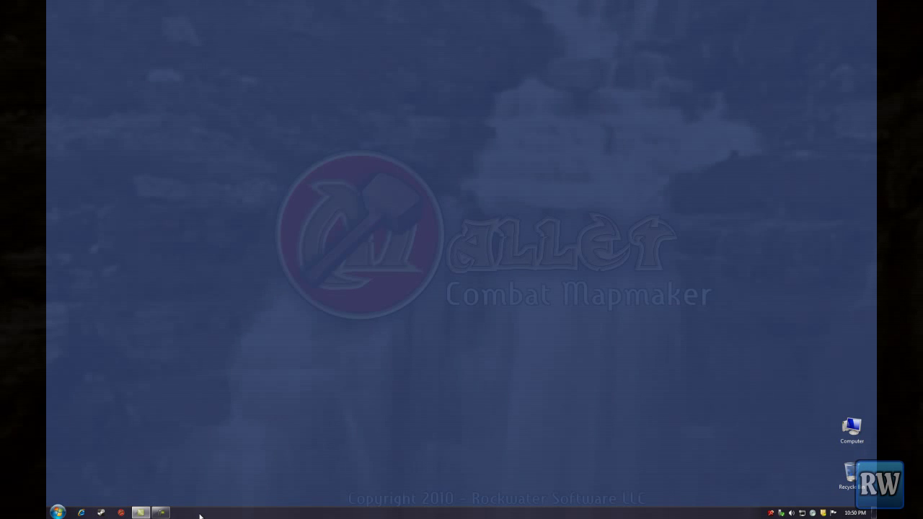